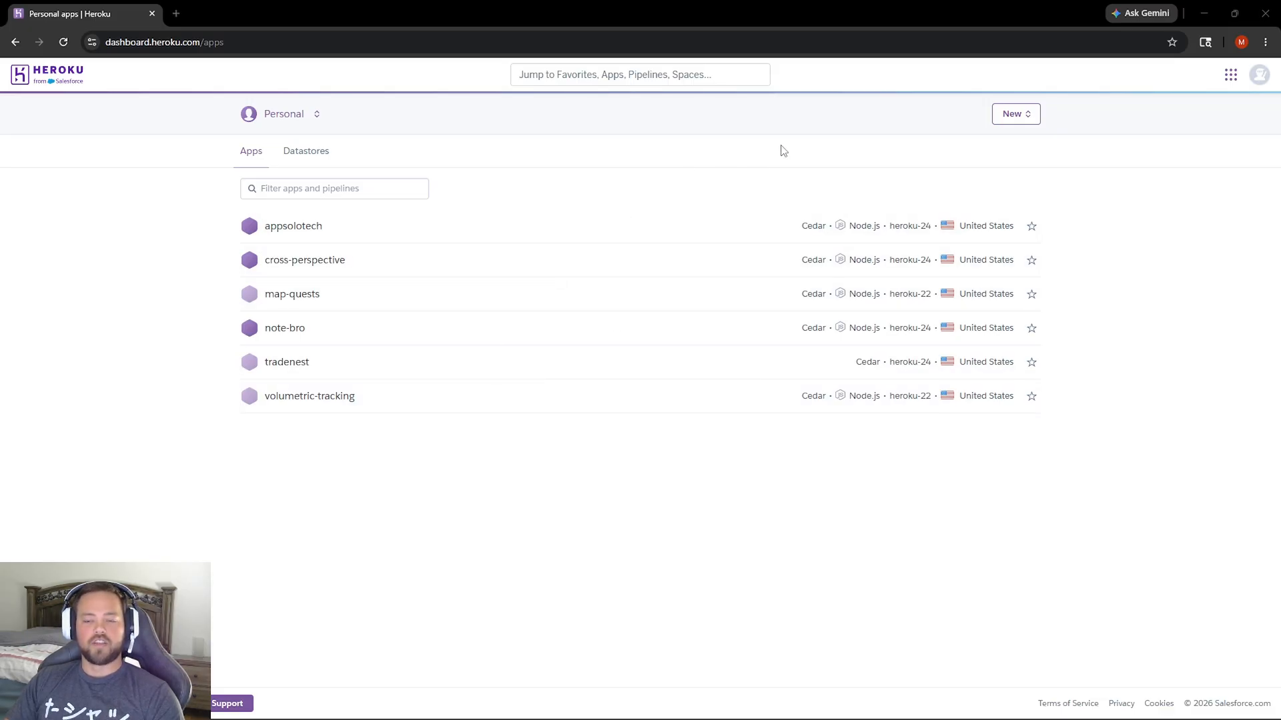
Create a new personal app named test-app-1234, keeping the default United States location.
click(1007, 116)
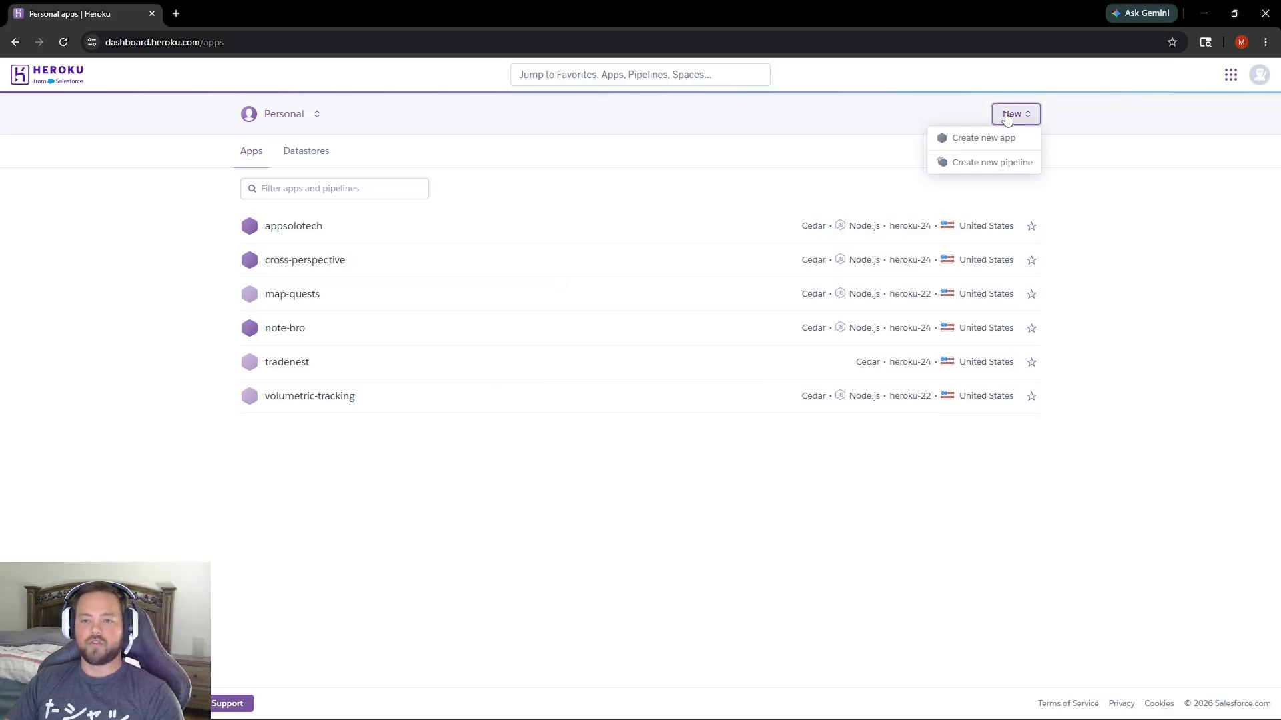
click(983, 137)
click(527, 211)
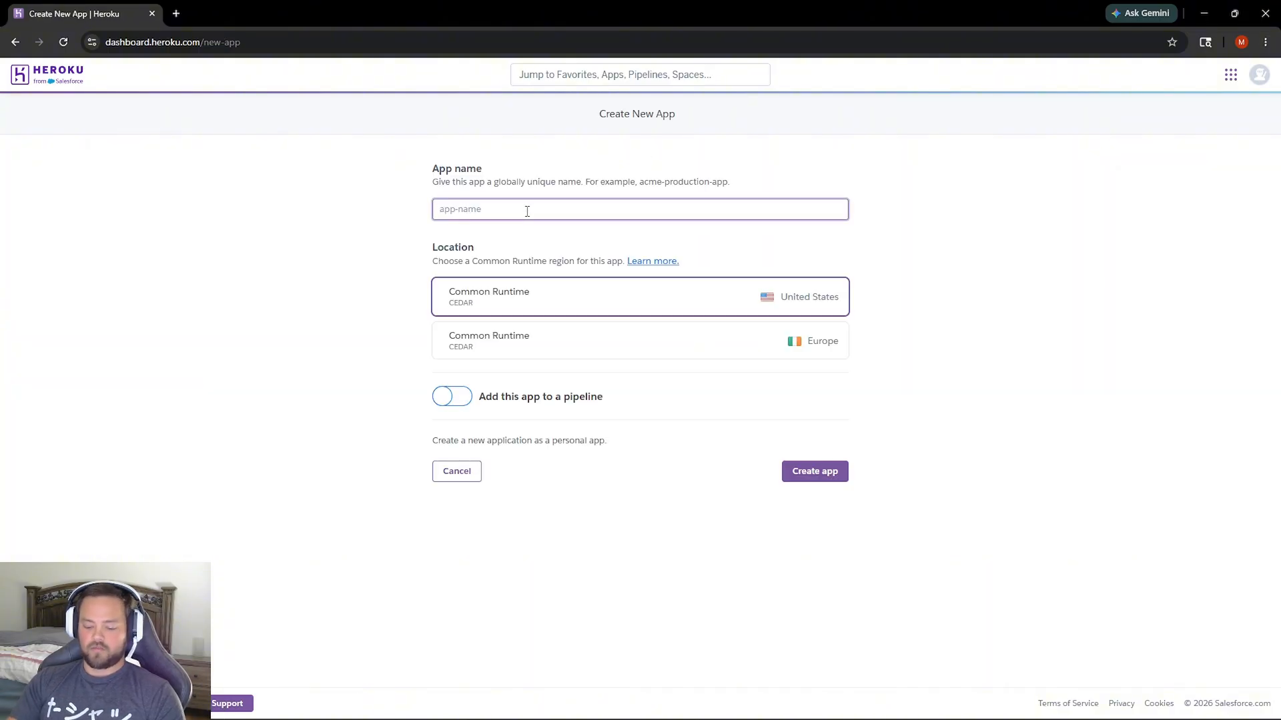
text(test-a)
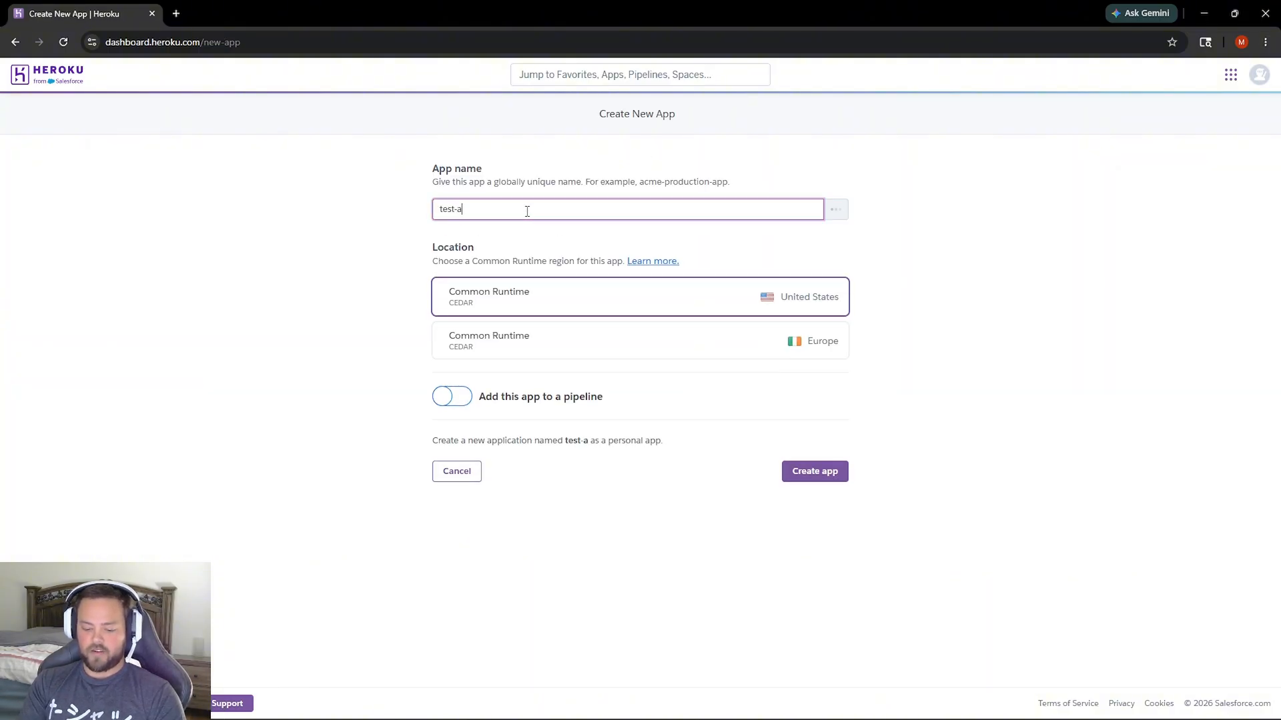
text(pp)
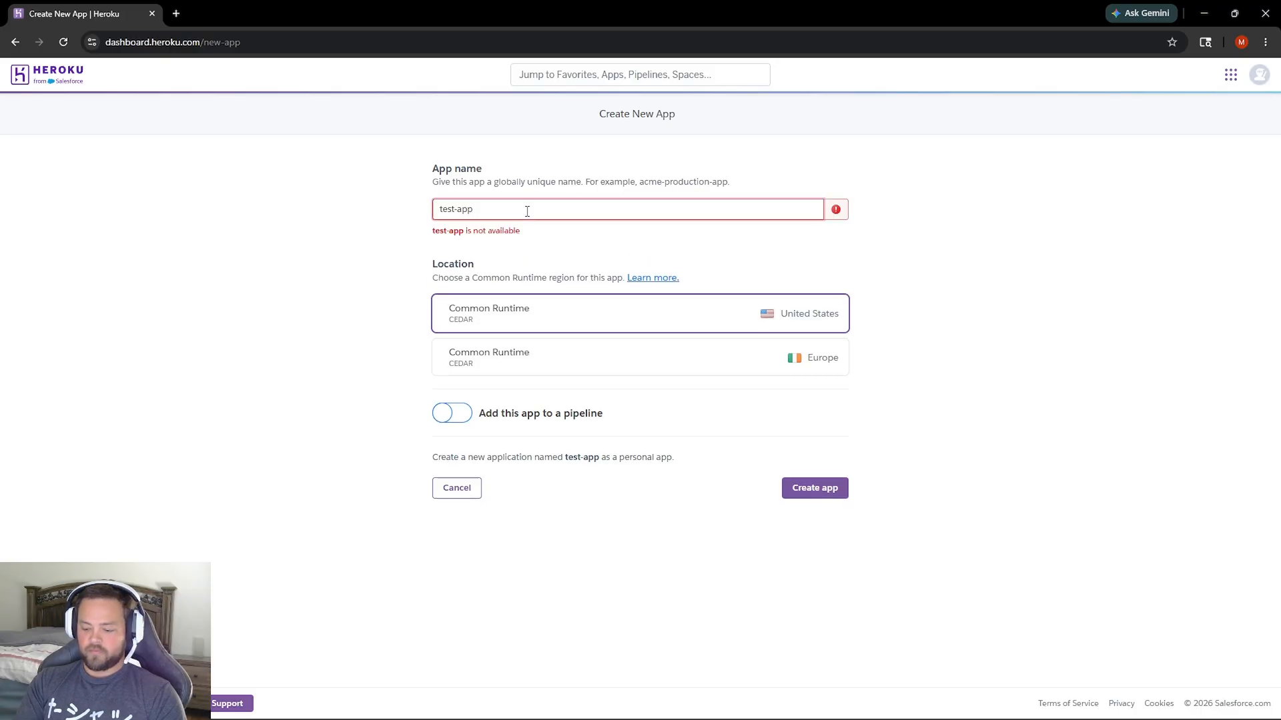
text(-1234)
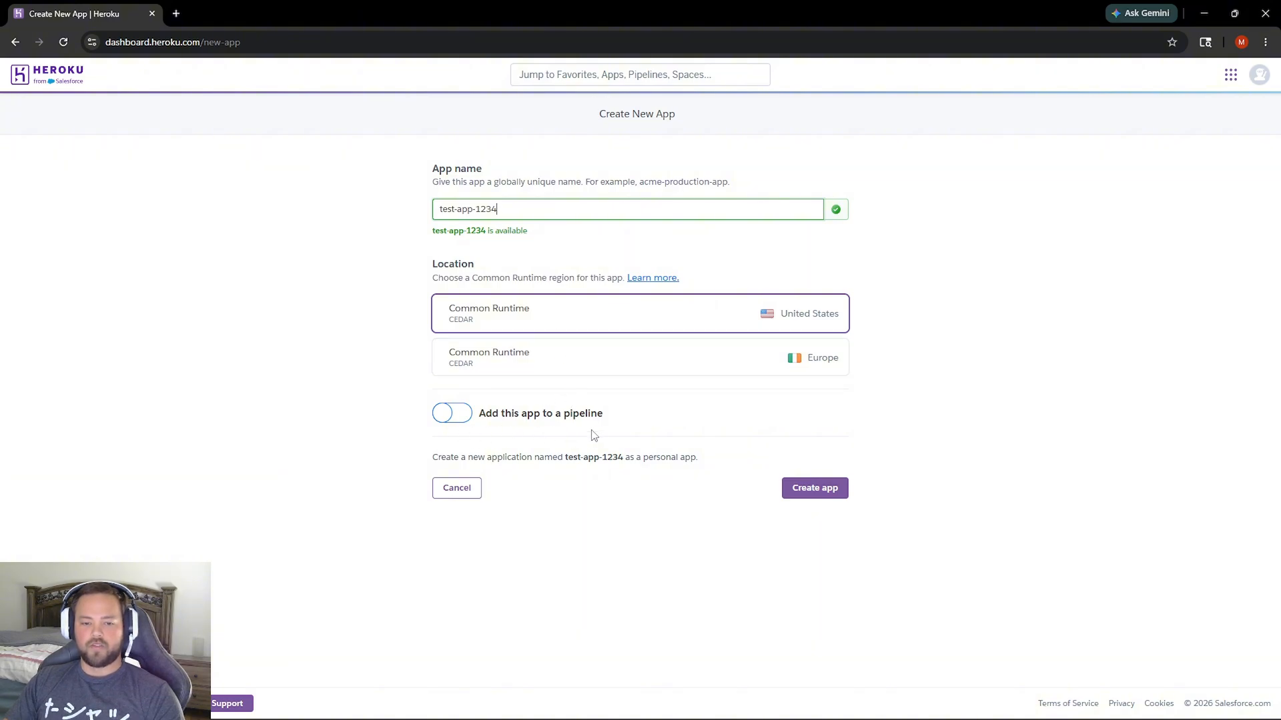
click(800, 491)
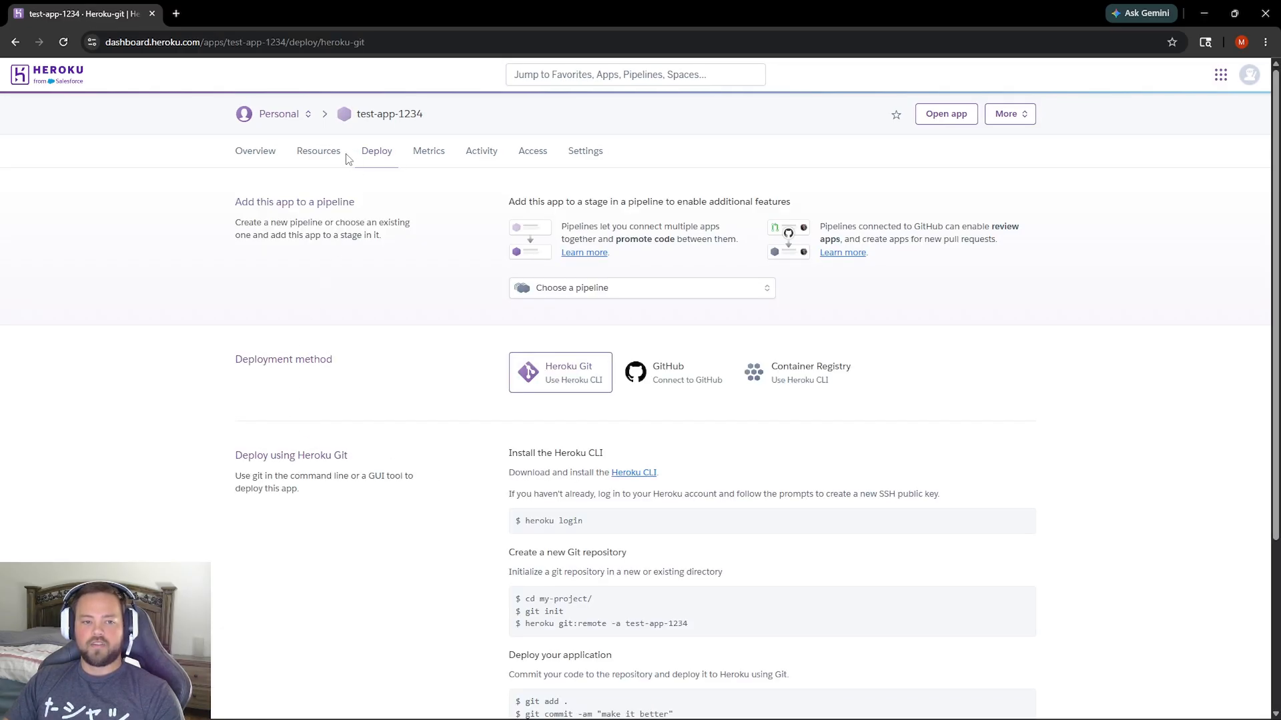
Search the app's add-on resources for Postgres and choose Heroku Postgres.
click(308, 153)
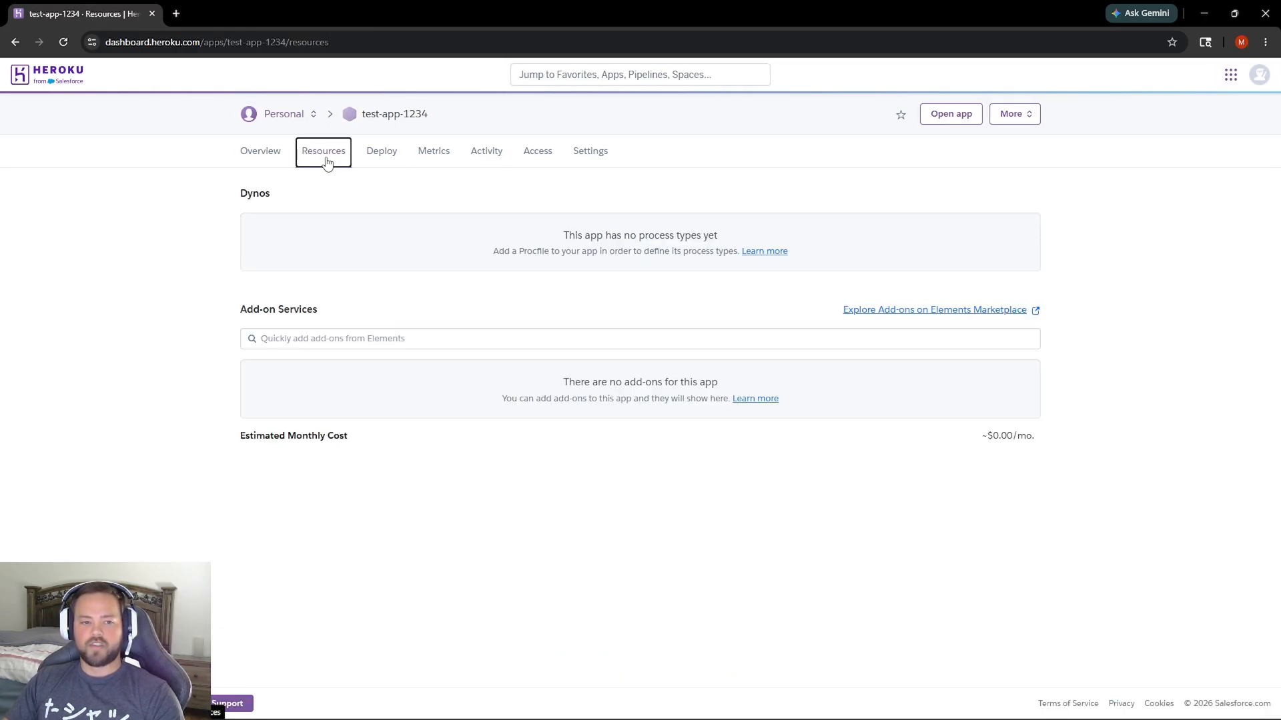
click(321, 338)
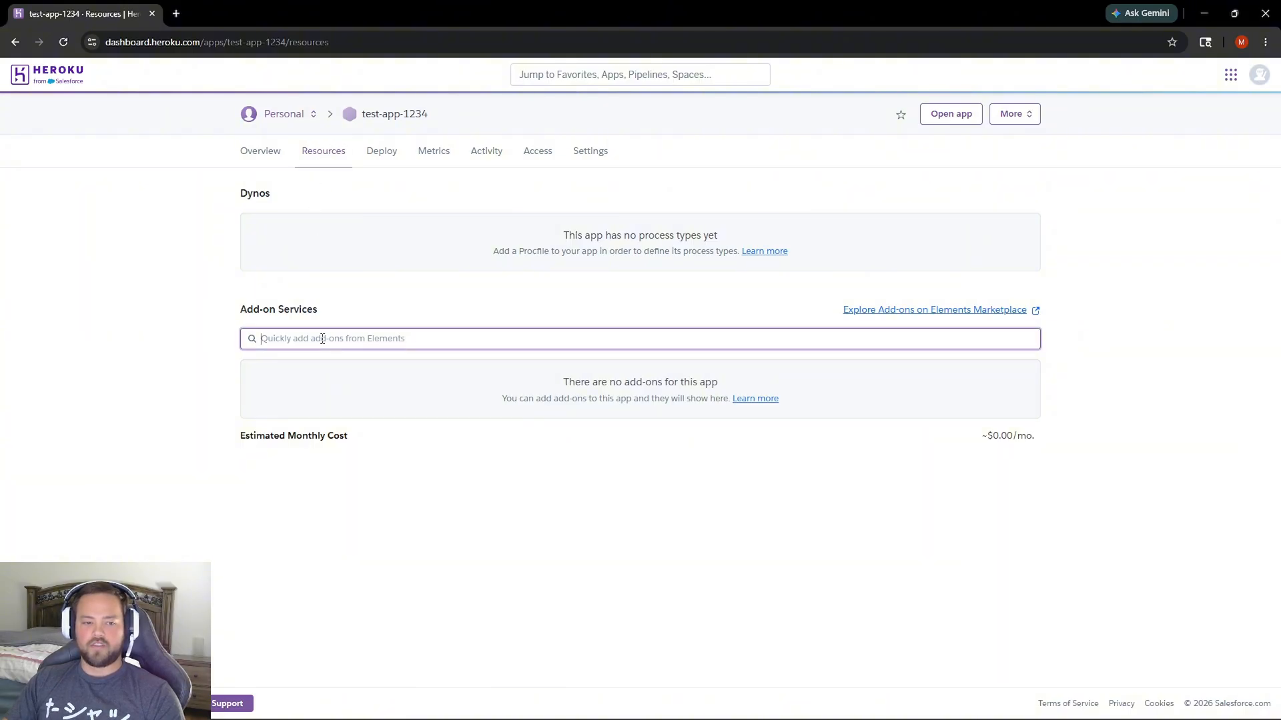
text(Postgres)
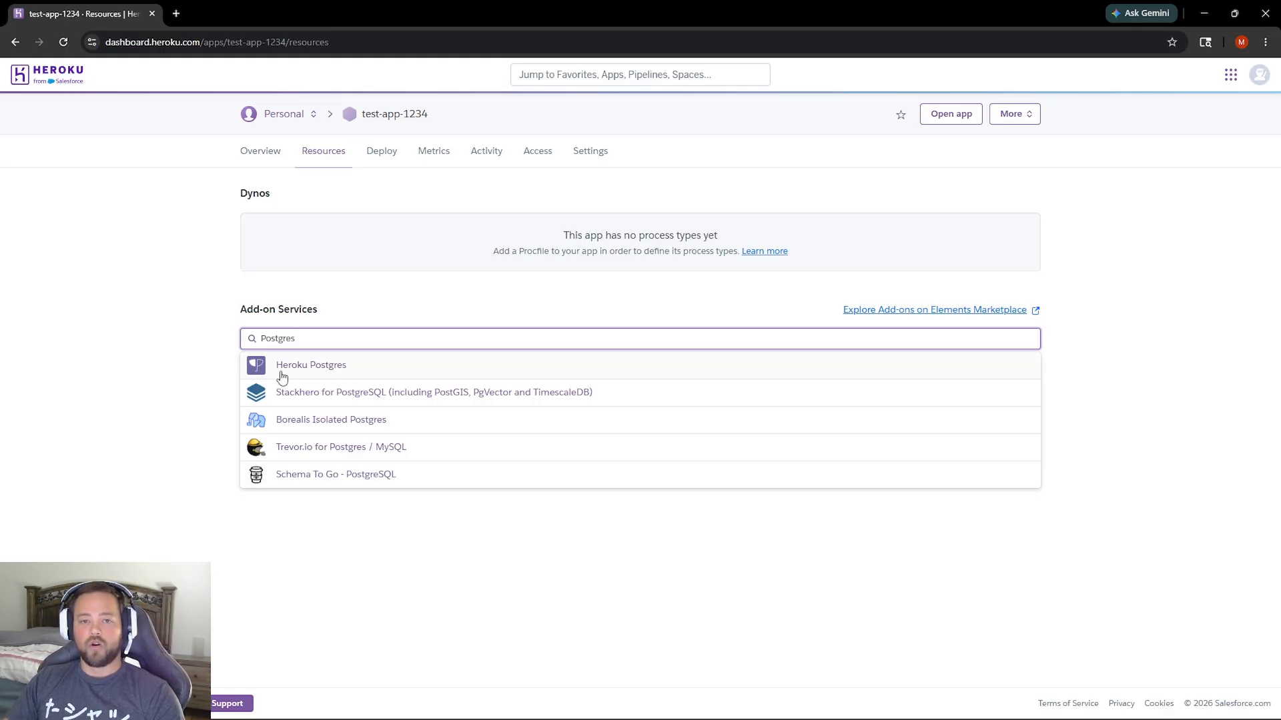
click(312, 366)
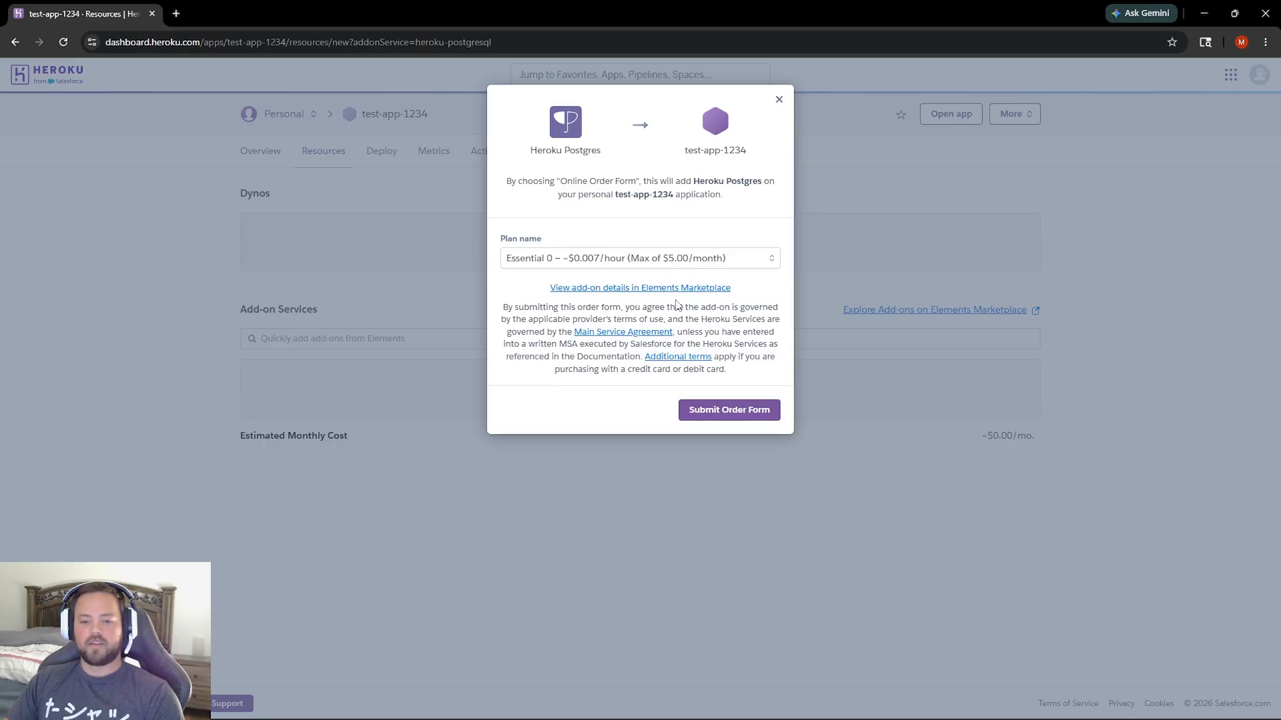
Review the available Heroku Postgres plans and submit the order with the Essential 0 plan.
click(557, 264)
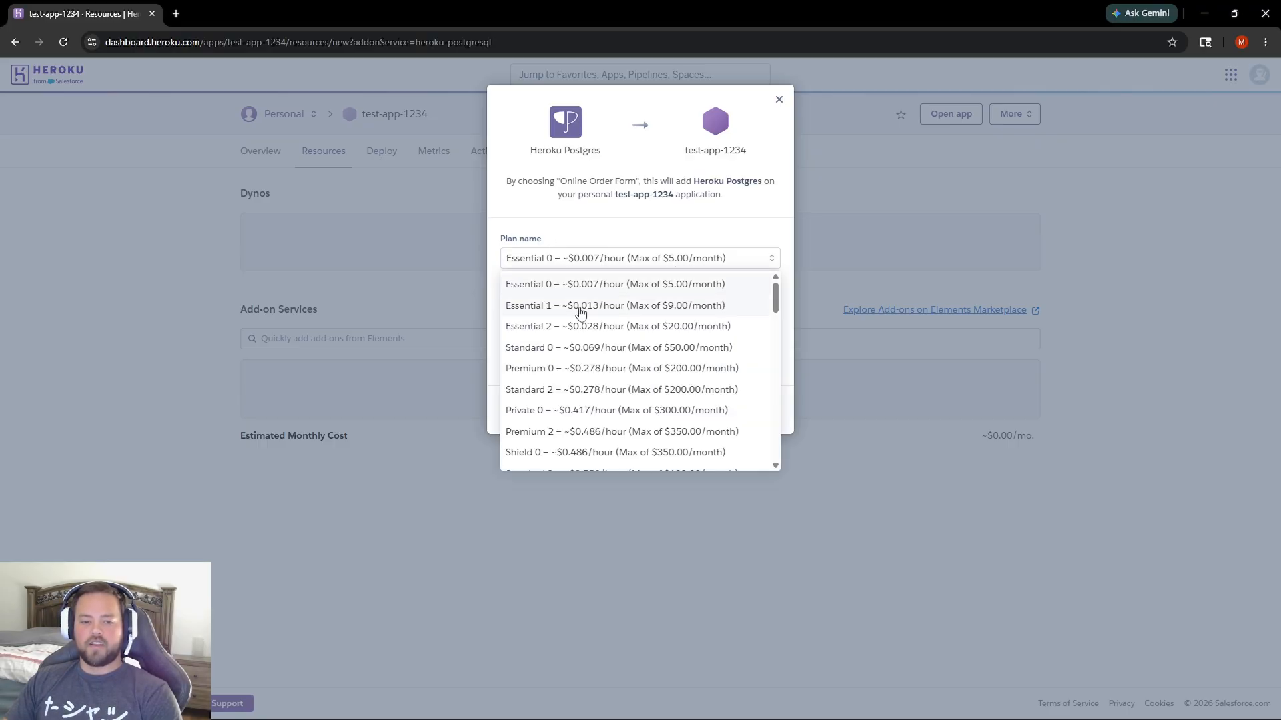
scroll(589, 324, down, 1)
scroll(591, 324, up, 1)
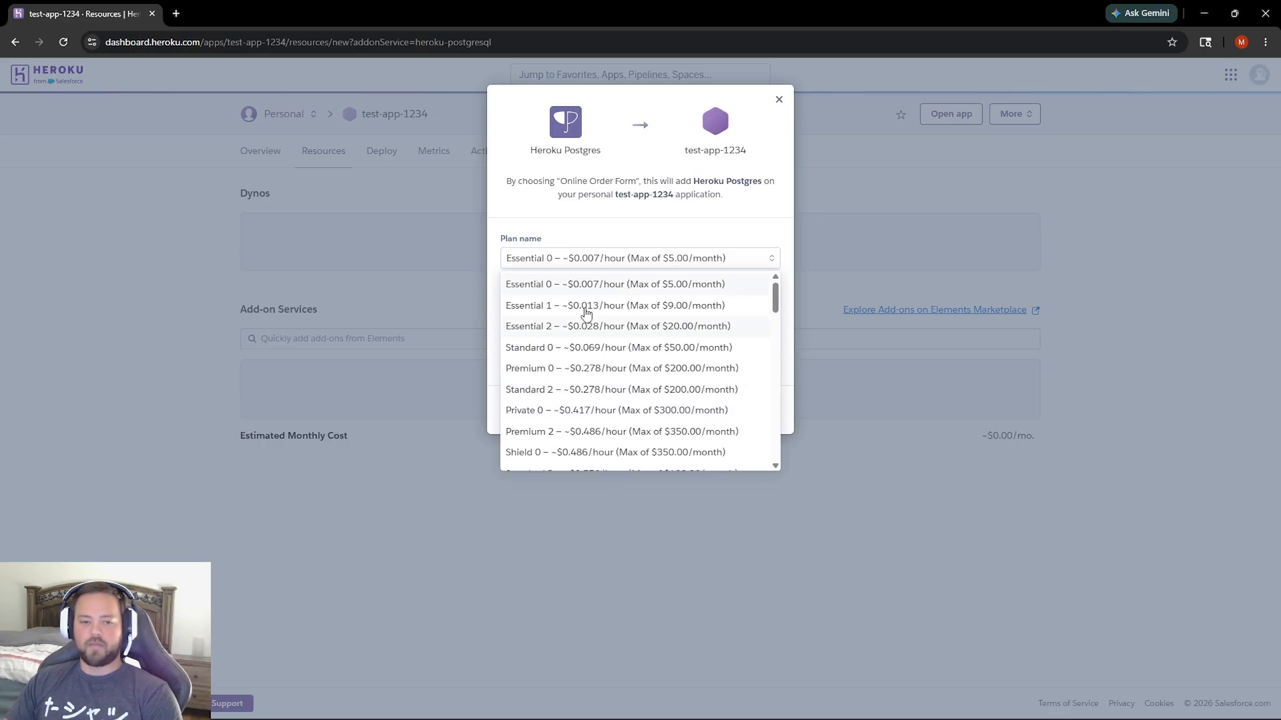
click(526, 217)
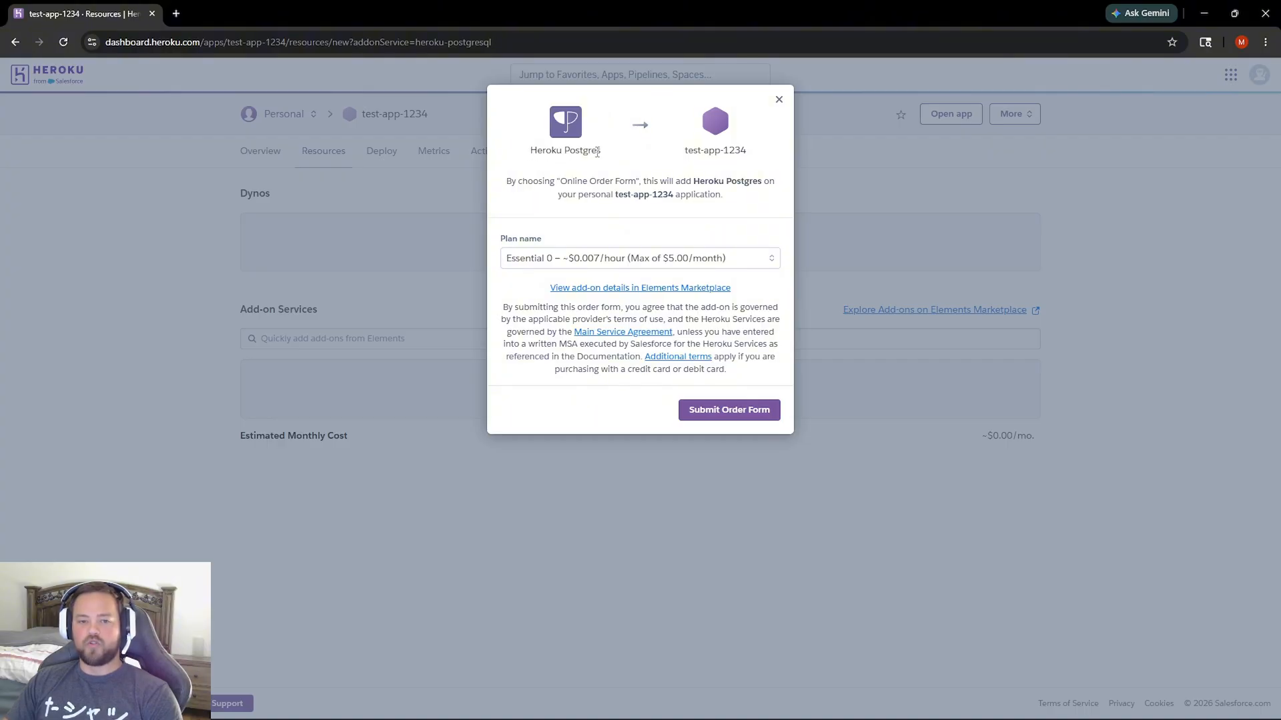
drag(682, 157, 752, 165)
click(750, 167)
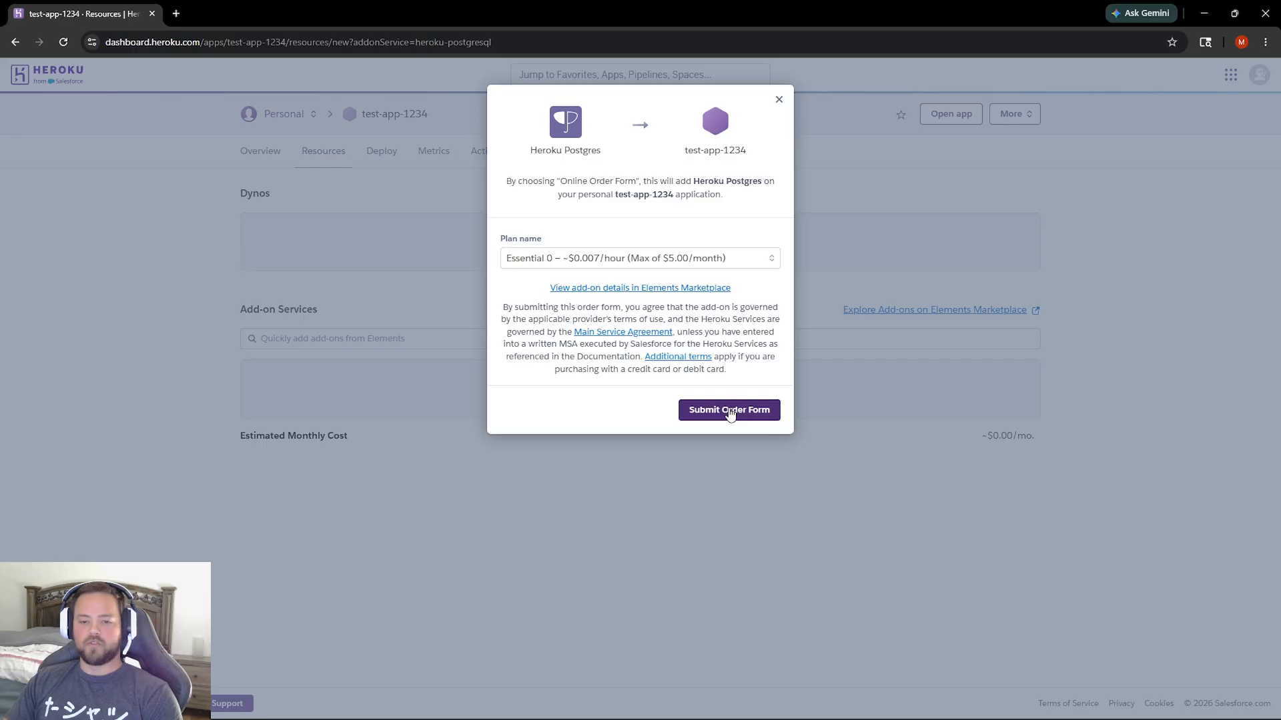
click(731, 411)
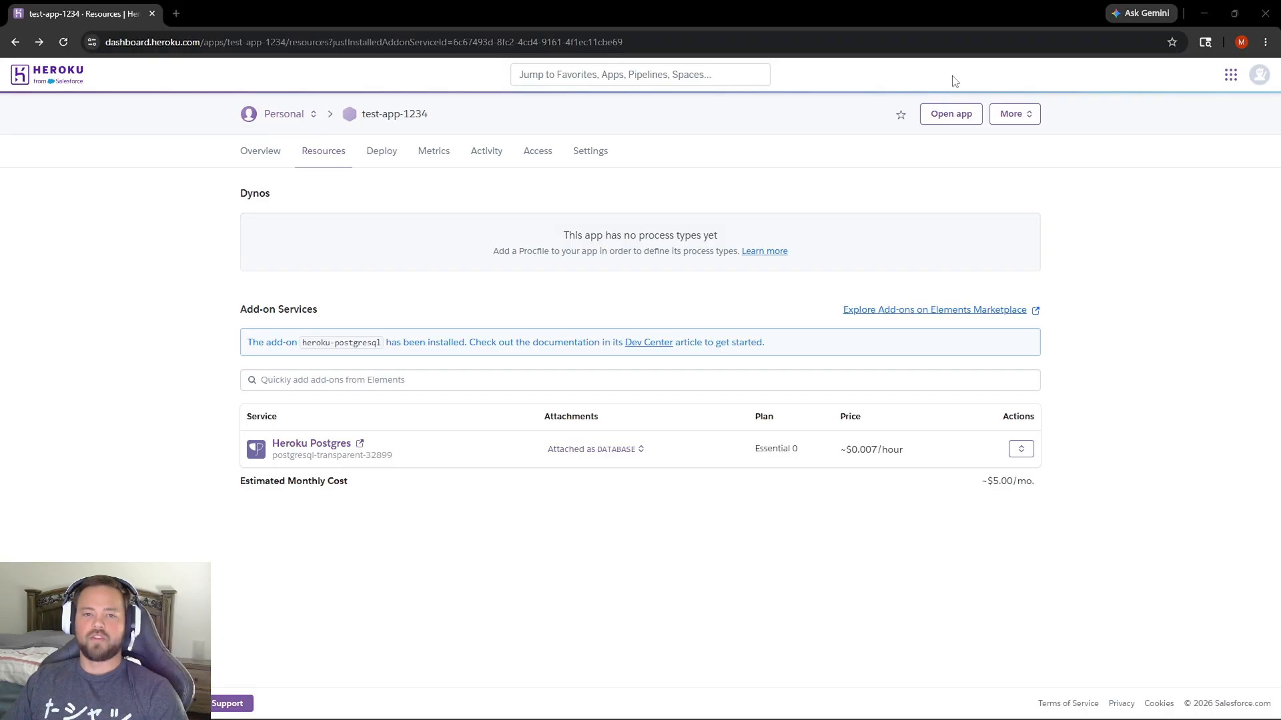
Open the new Heroku Postgres datastore and display the details of its database credential.
click(313, 445)
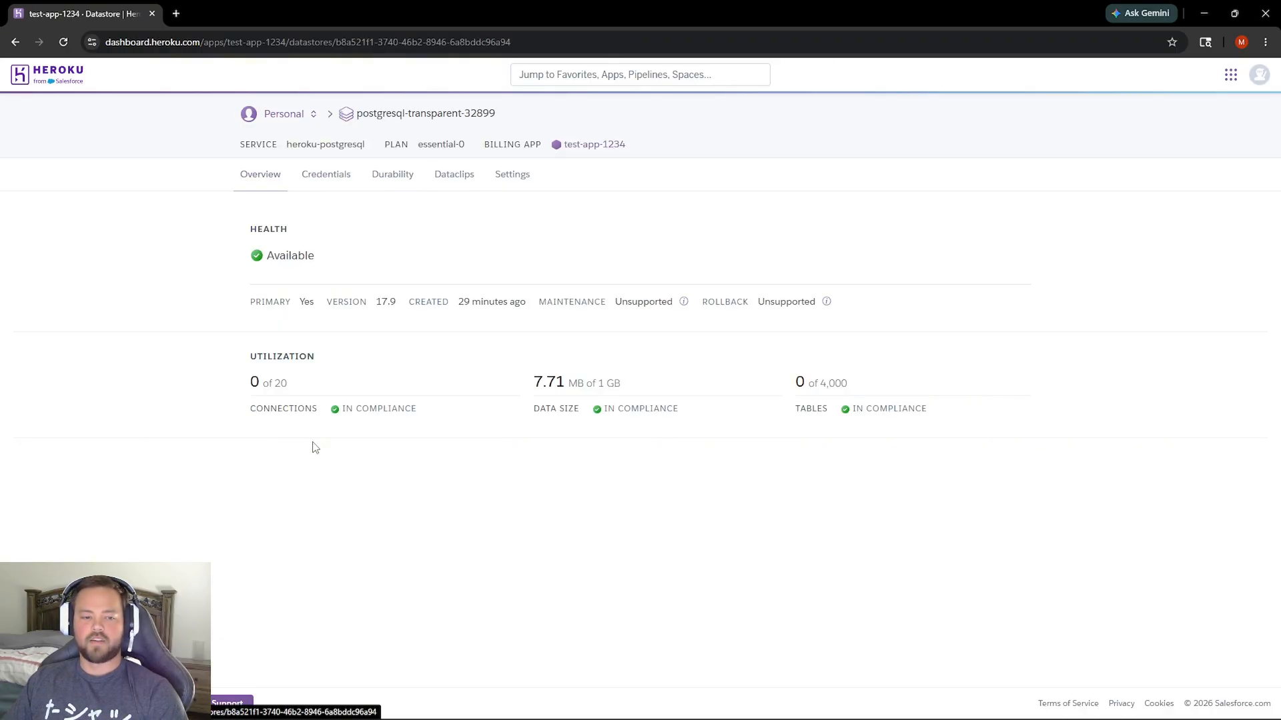
click(319, 183)
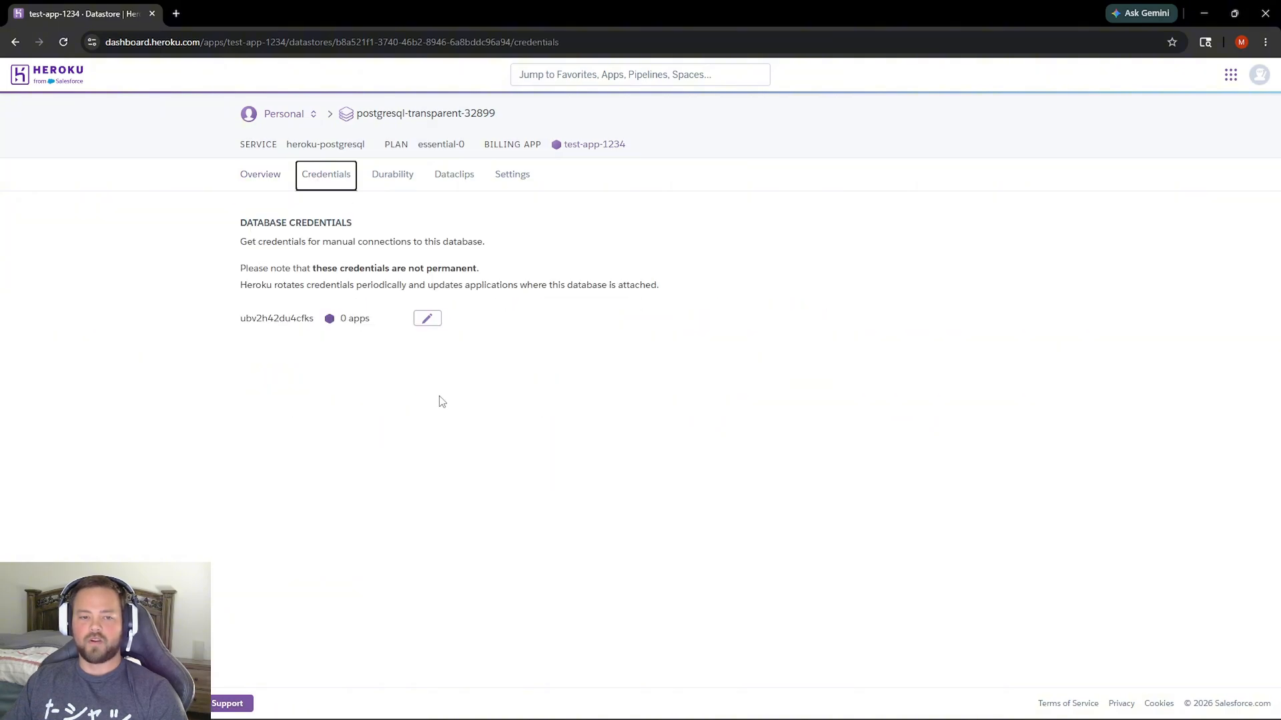
click(427, 318)
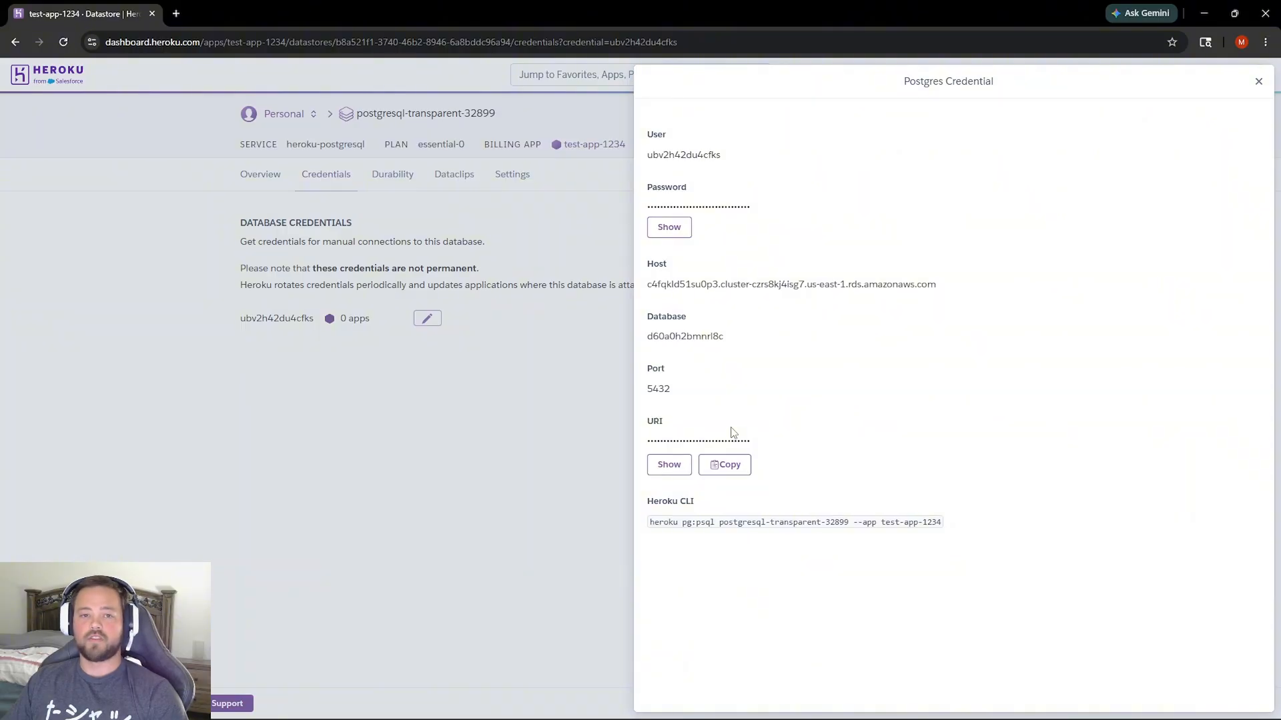
Arrange the browser beside DBeaver and start a new PostgreSQL database connection in DBeaver, up to its connection settings.
click(1234, 15)
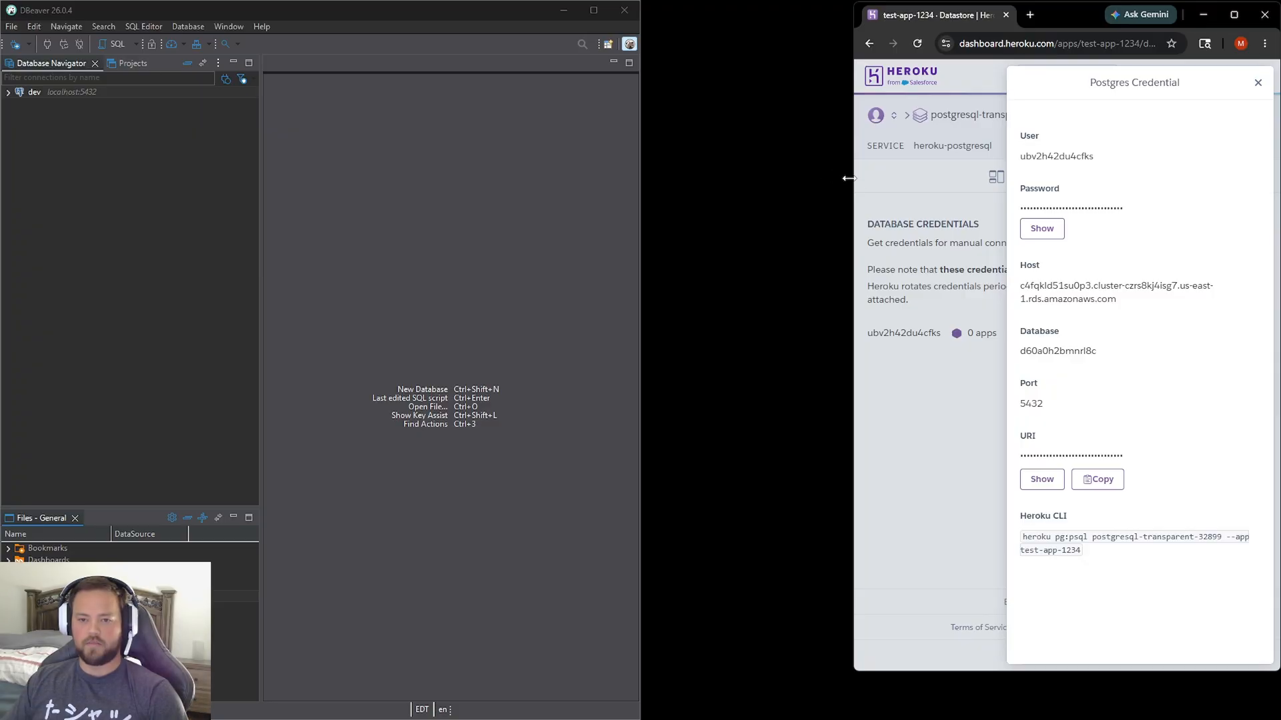
drag(848, 178, 654, 187)
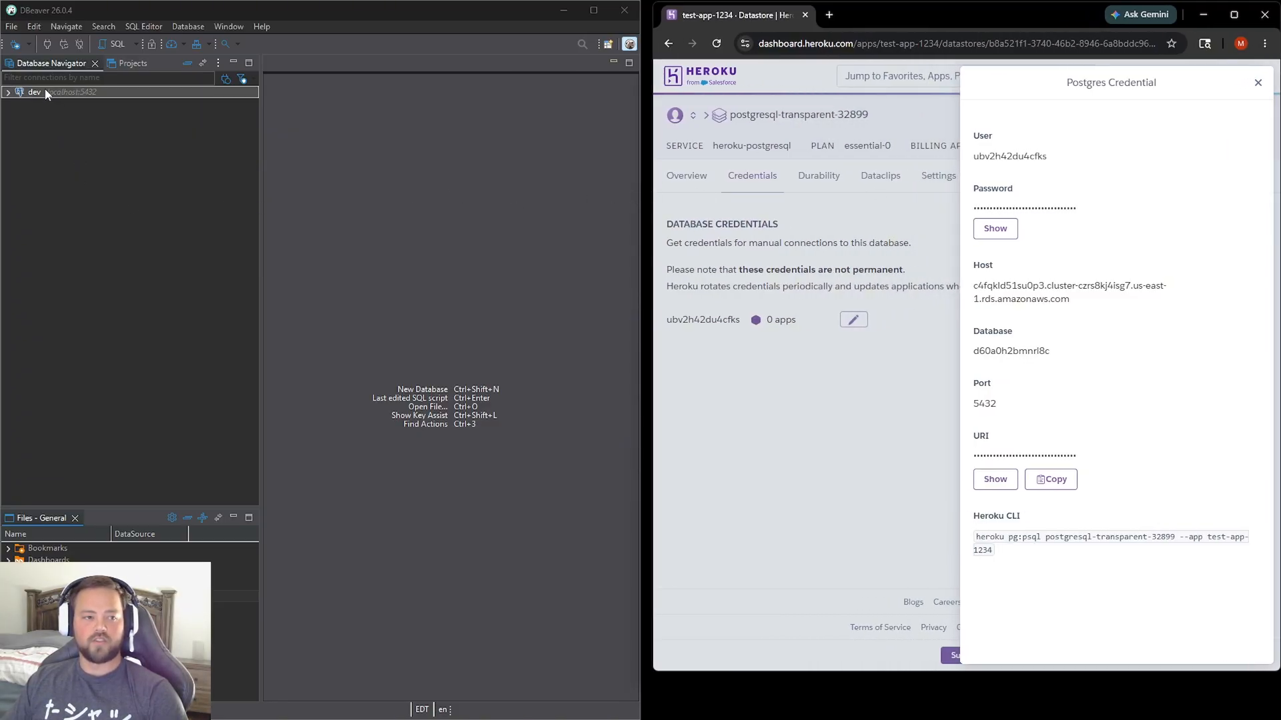
click(18, 47)
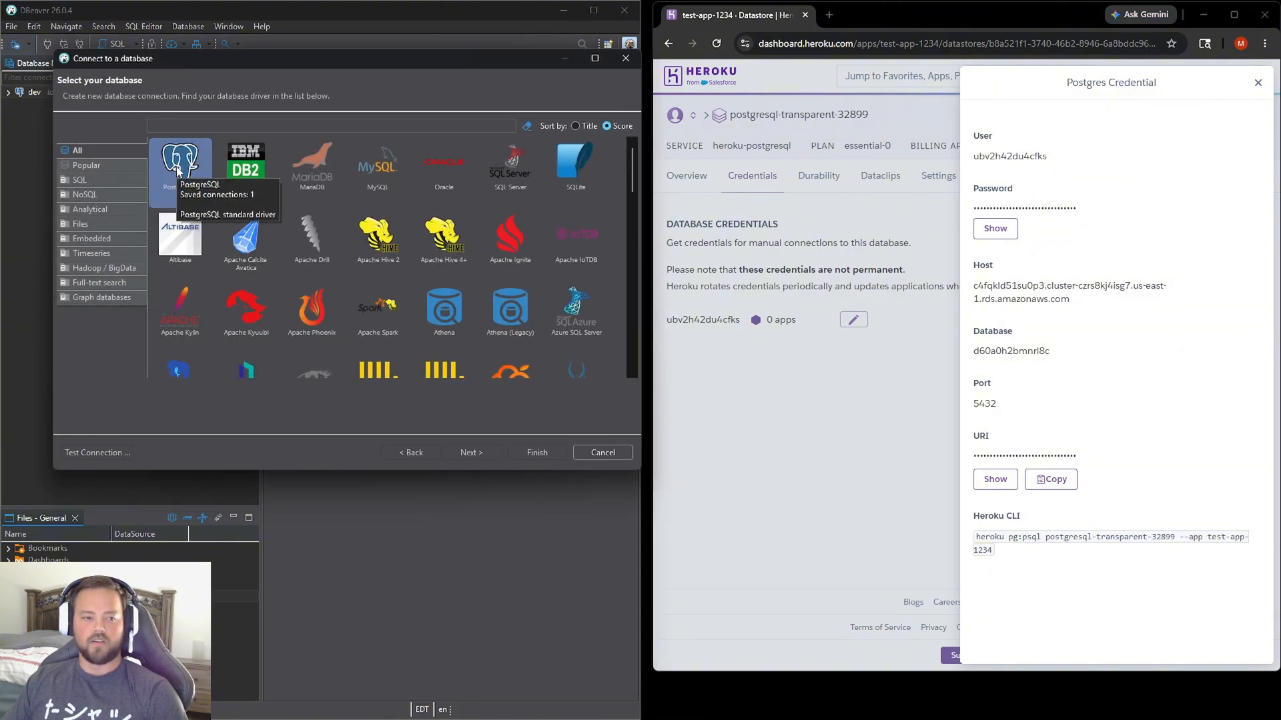
click(178, 173)
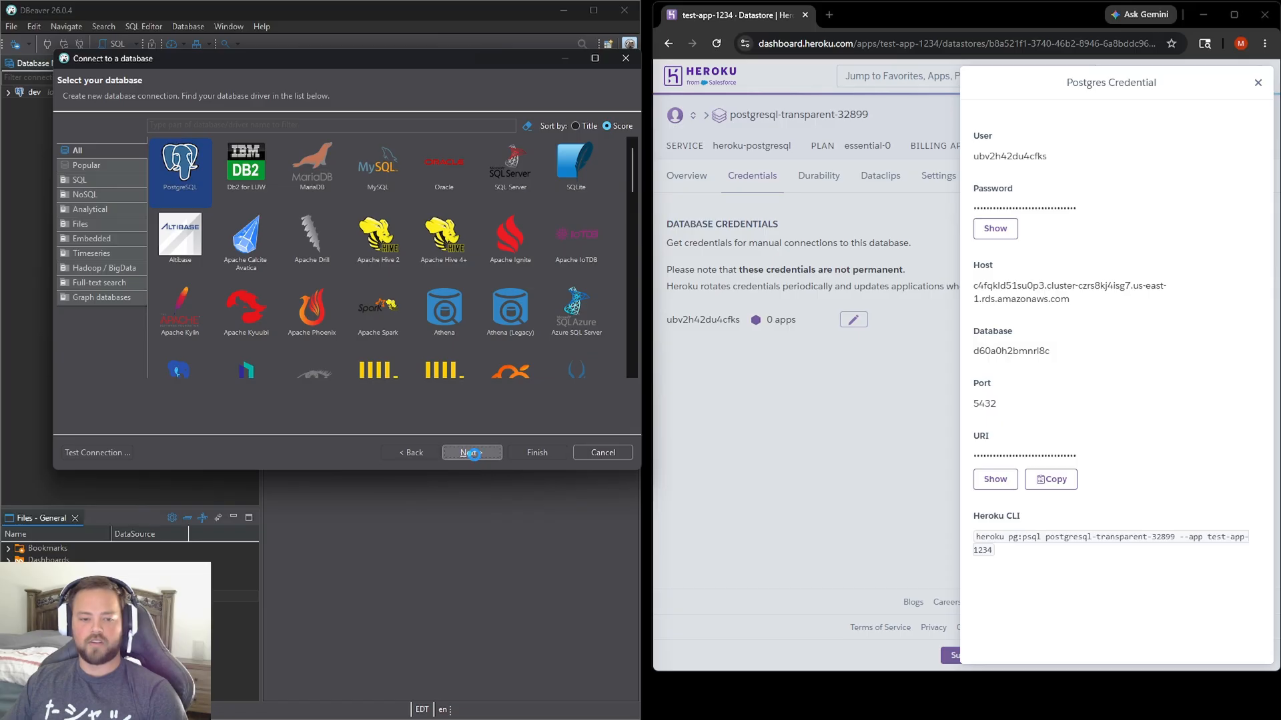
click(473, 454)
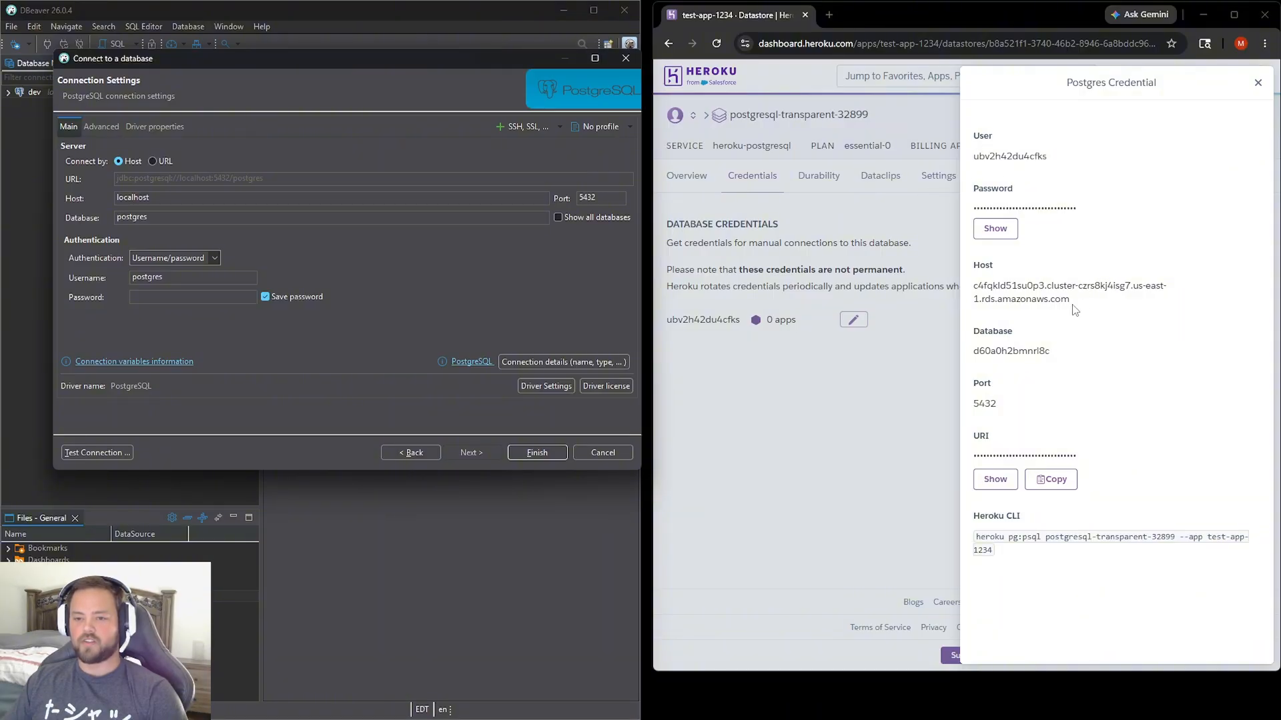
Copy the host and database name from the Heroku Postgres credential into the DBeaver connection settings.
drag(1071, 300, 971, 285)
key(ctrl+c)
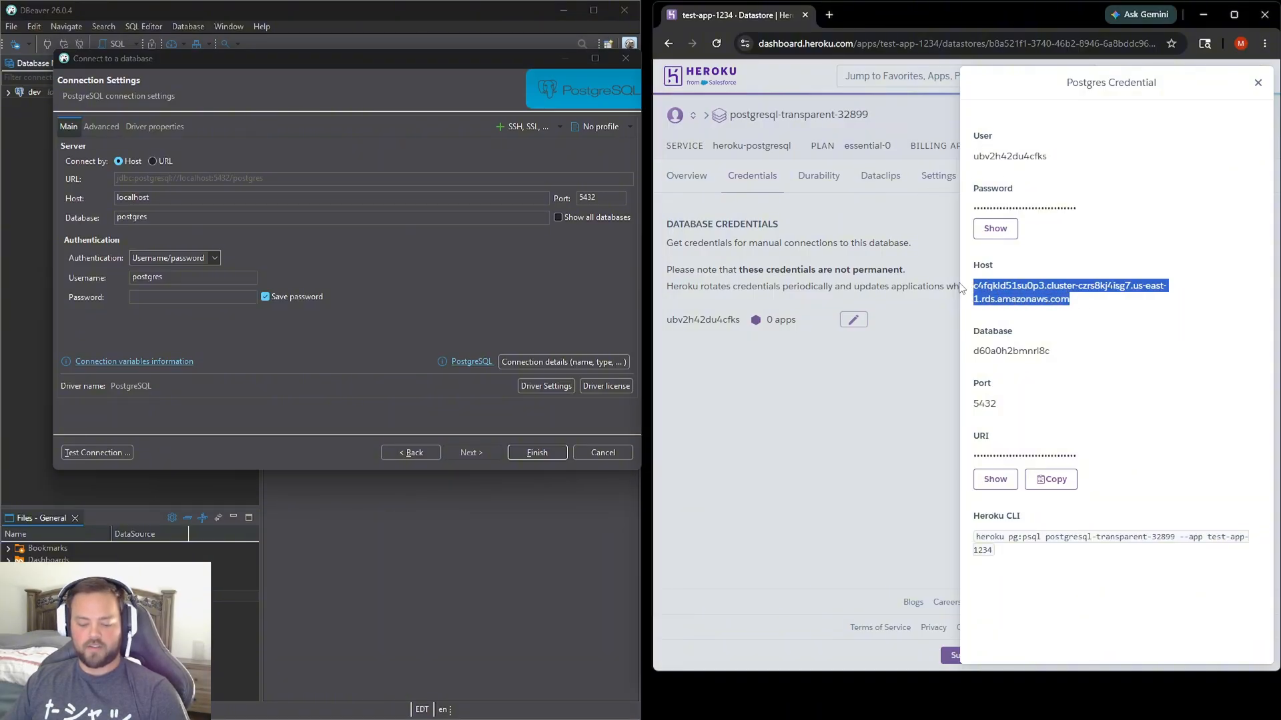
double_click(133, 198)
key(ctrl+v)
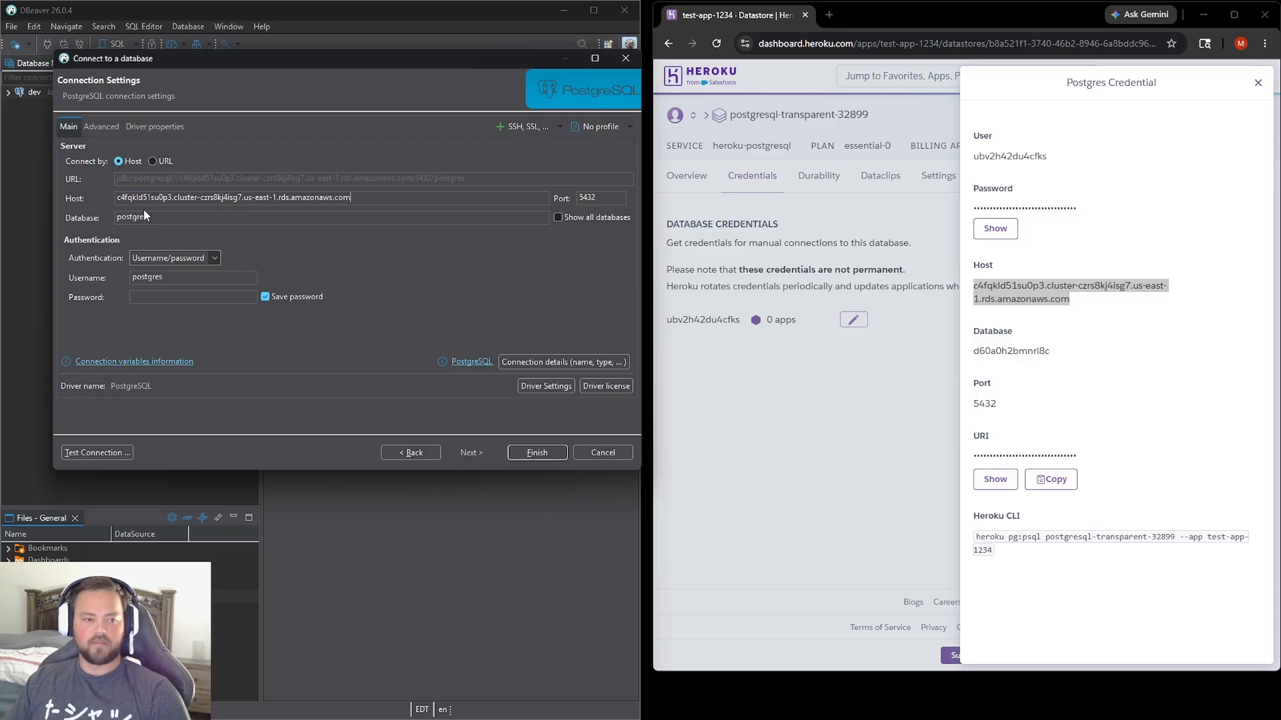
drag(1061, 352, 975, 354)
key(ctrl+c)
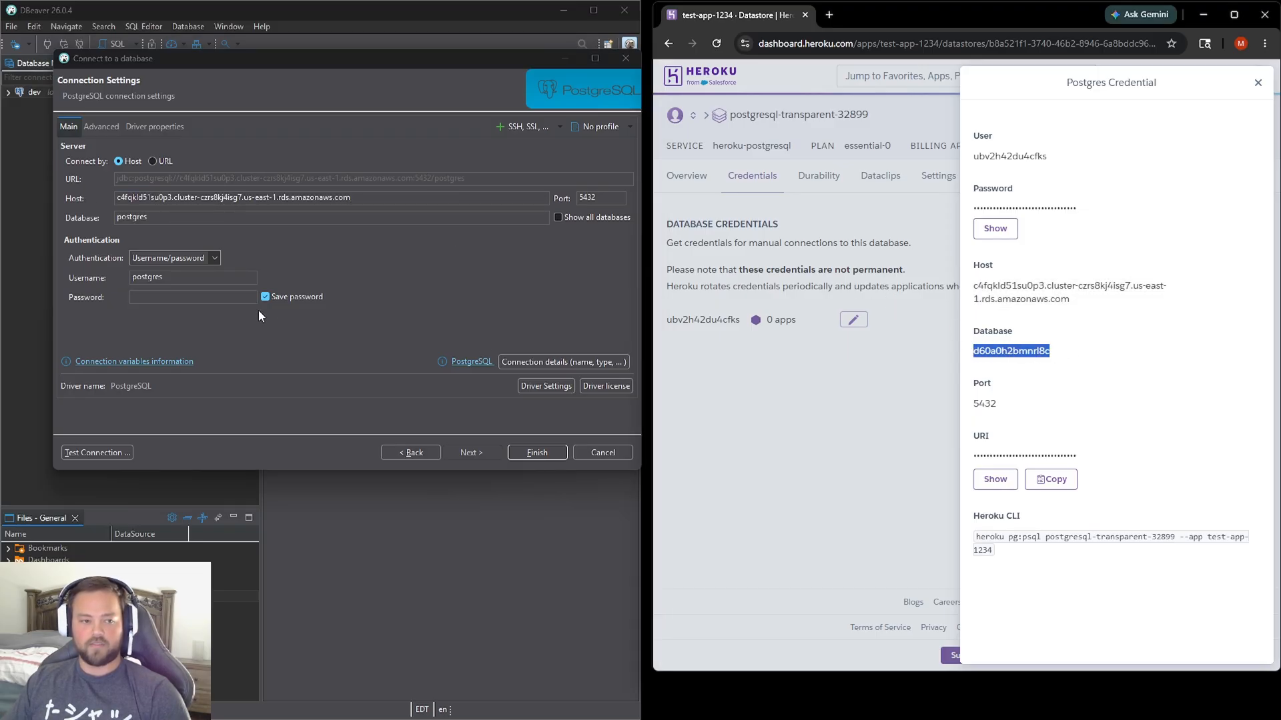
double_click(125, 219)
key(ctrl+v)
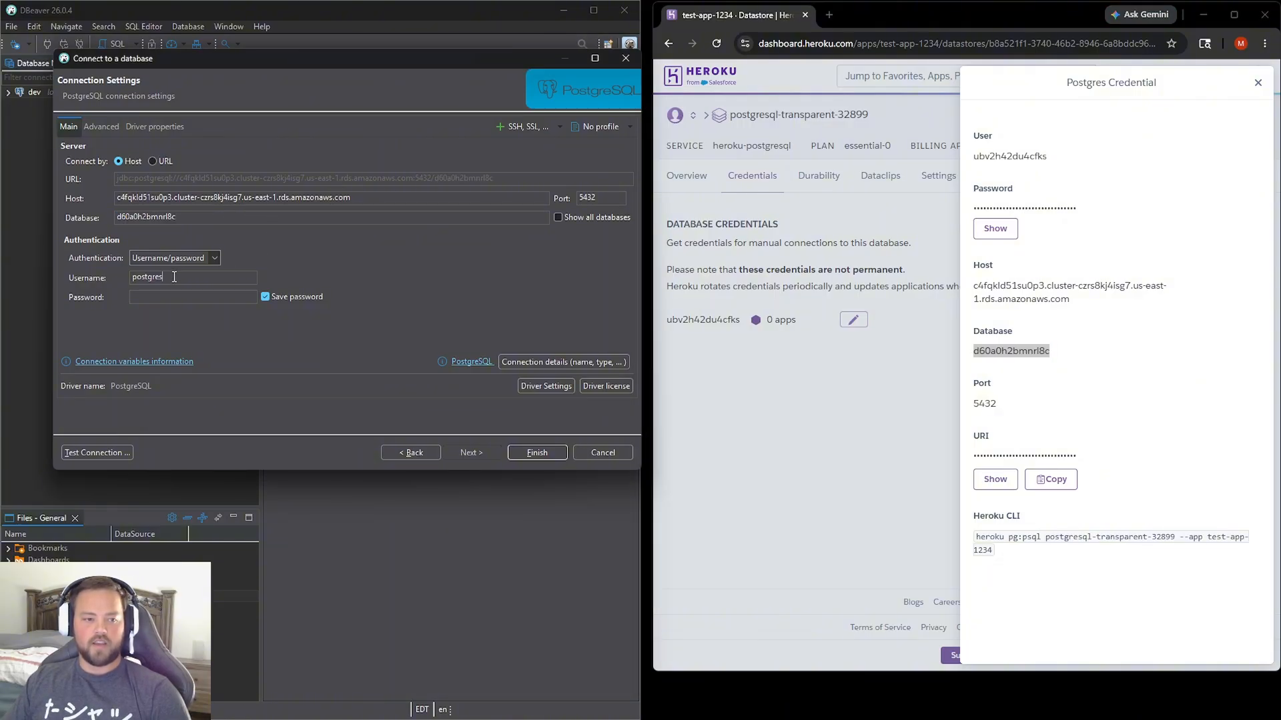
Copy the database username and the revealed password from the Heroku credential into the connection's authentication settings.
drag(1053, 160, 975, 162)
key(ctrl+c)
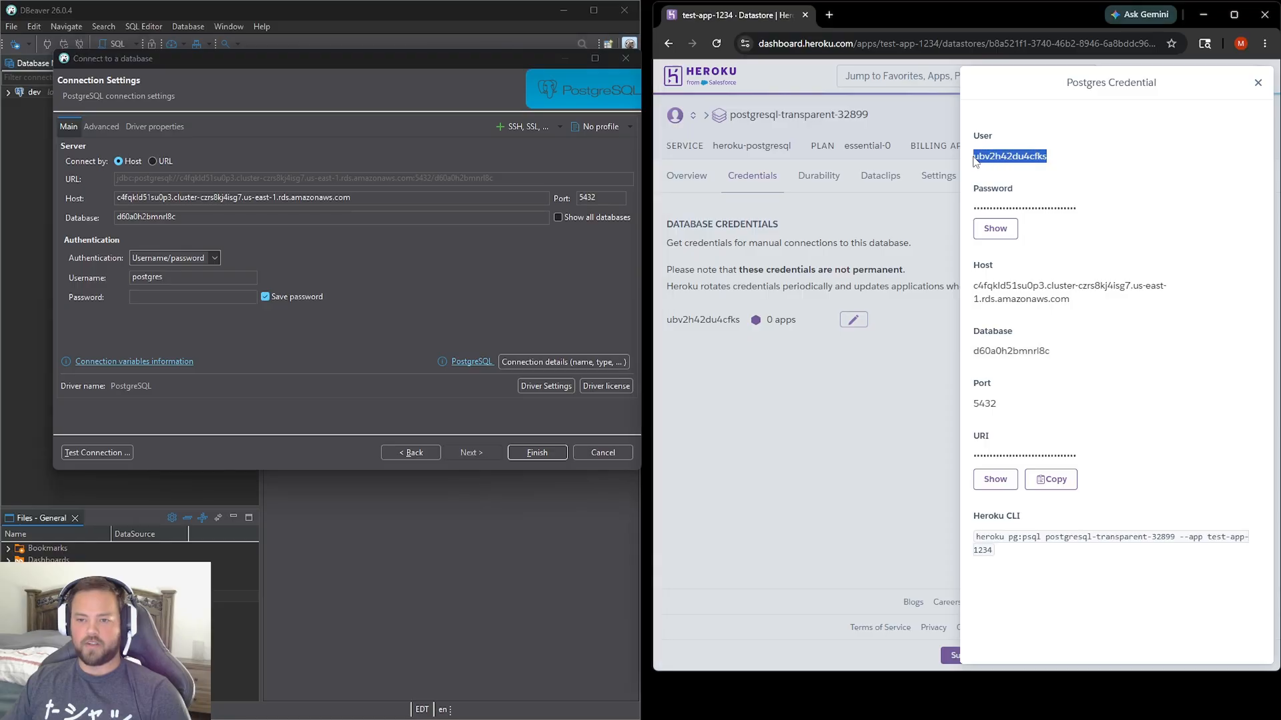
drag(211, 280, 131, 276)
key(ctrl+v)
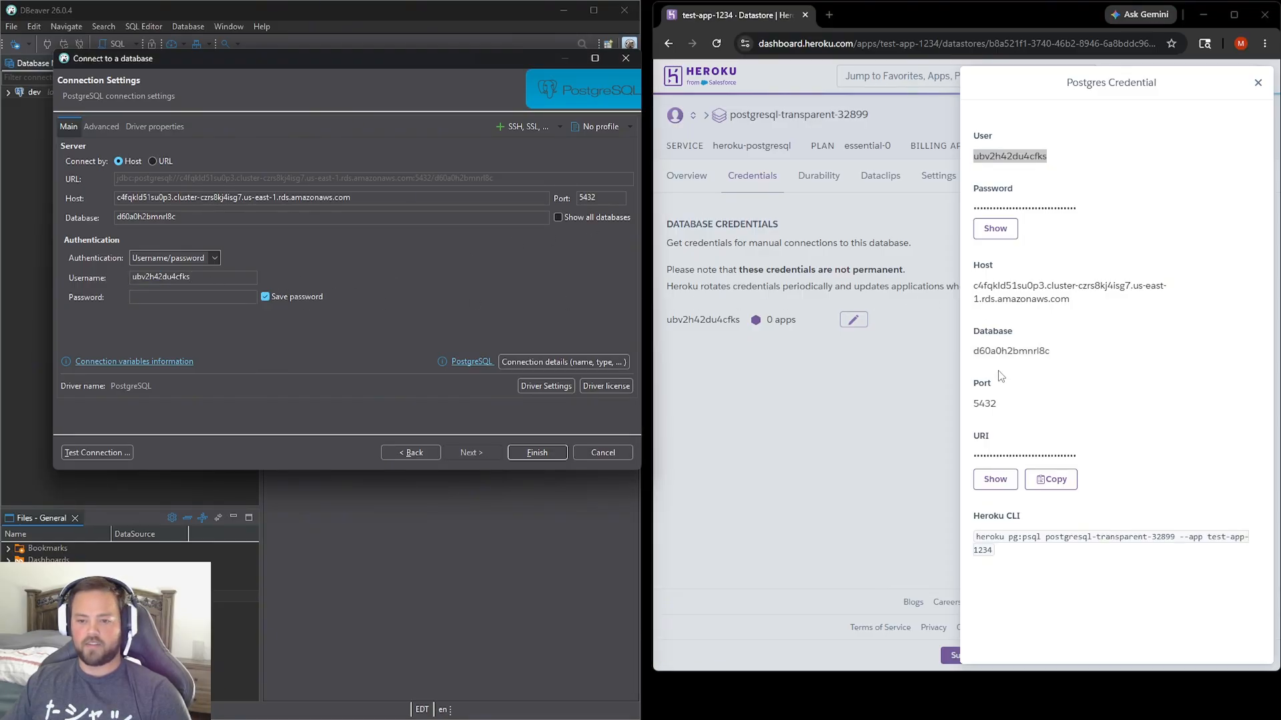
click(995, 228)
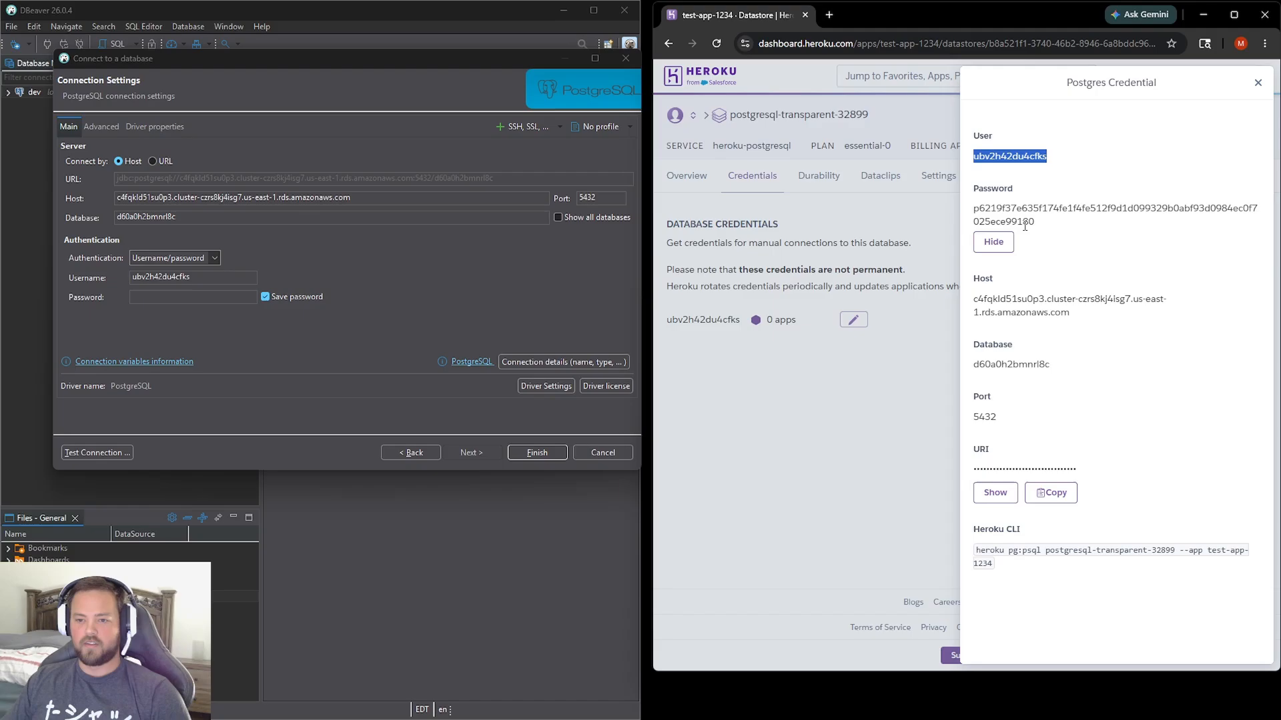
drag(1038, 231, 975, 207)
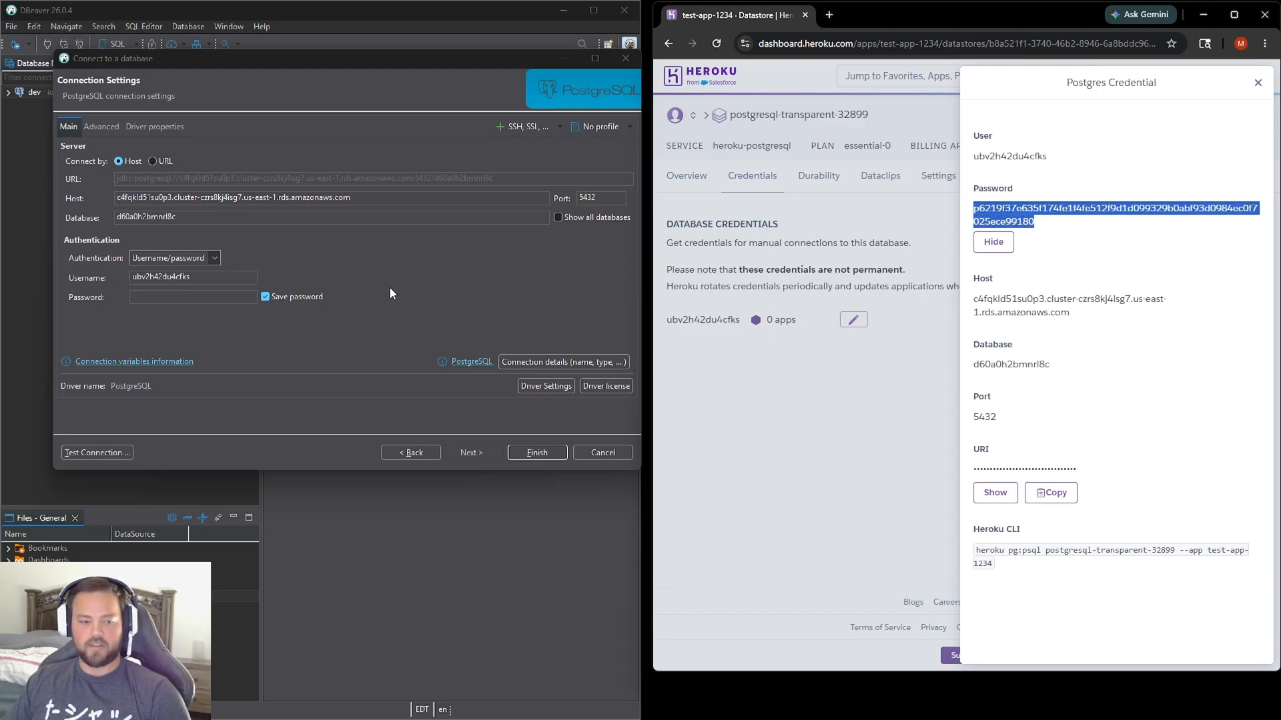
click(215, 294)
key(ctrl+v)
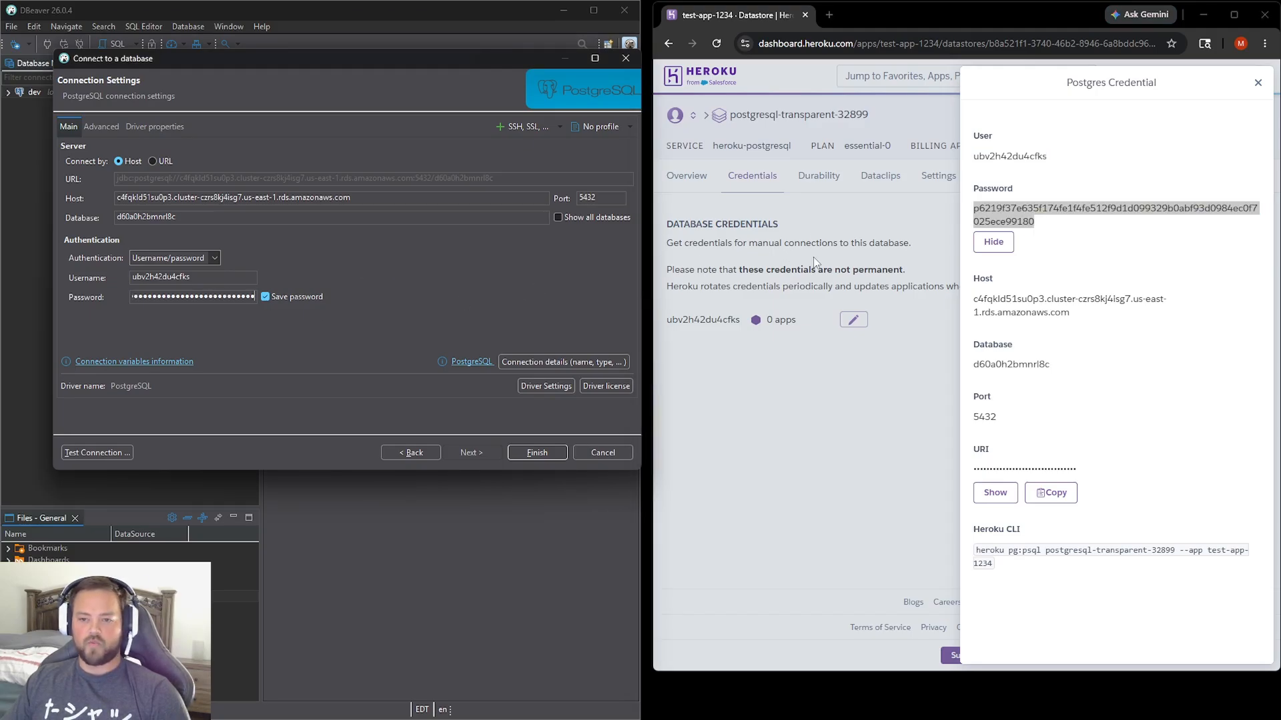
click(1045, 266)
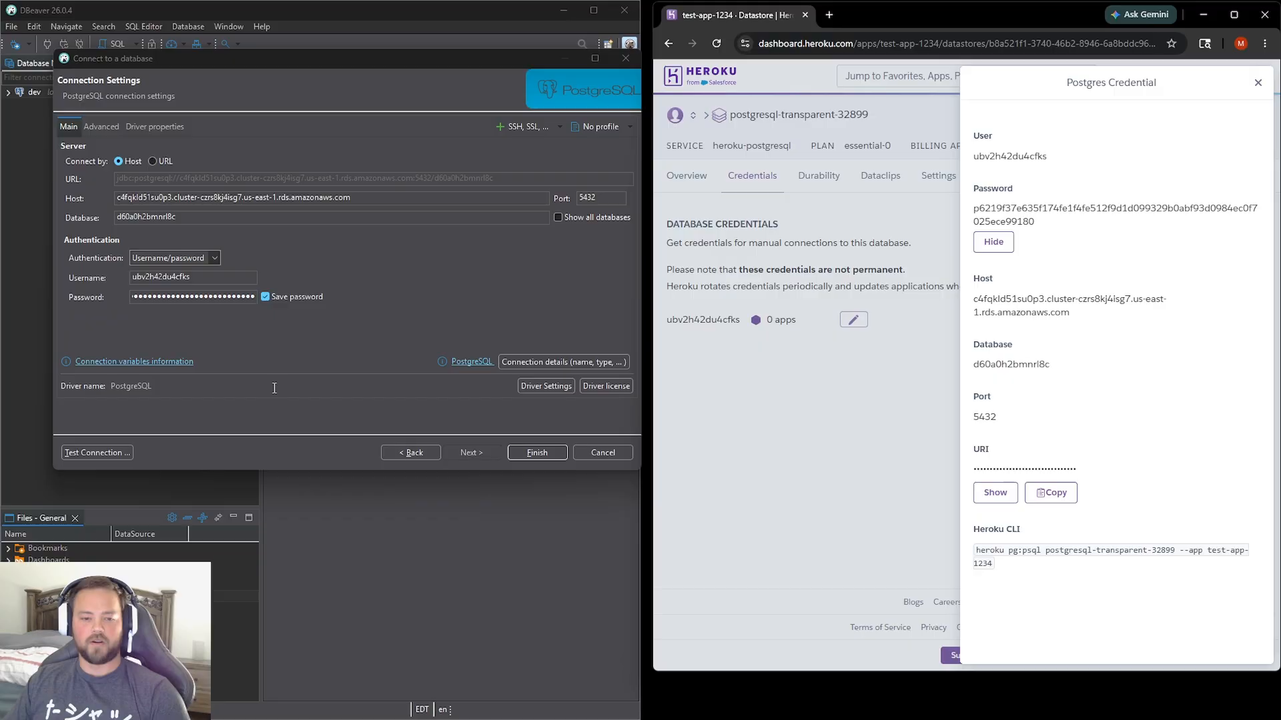
Finish creating the PostgreSQL connection and maximize the DBeaver window.
click(538, 453)
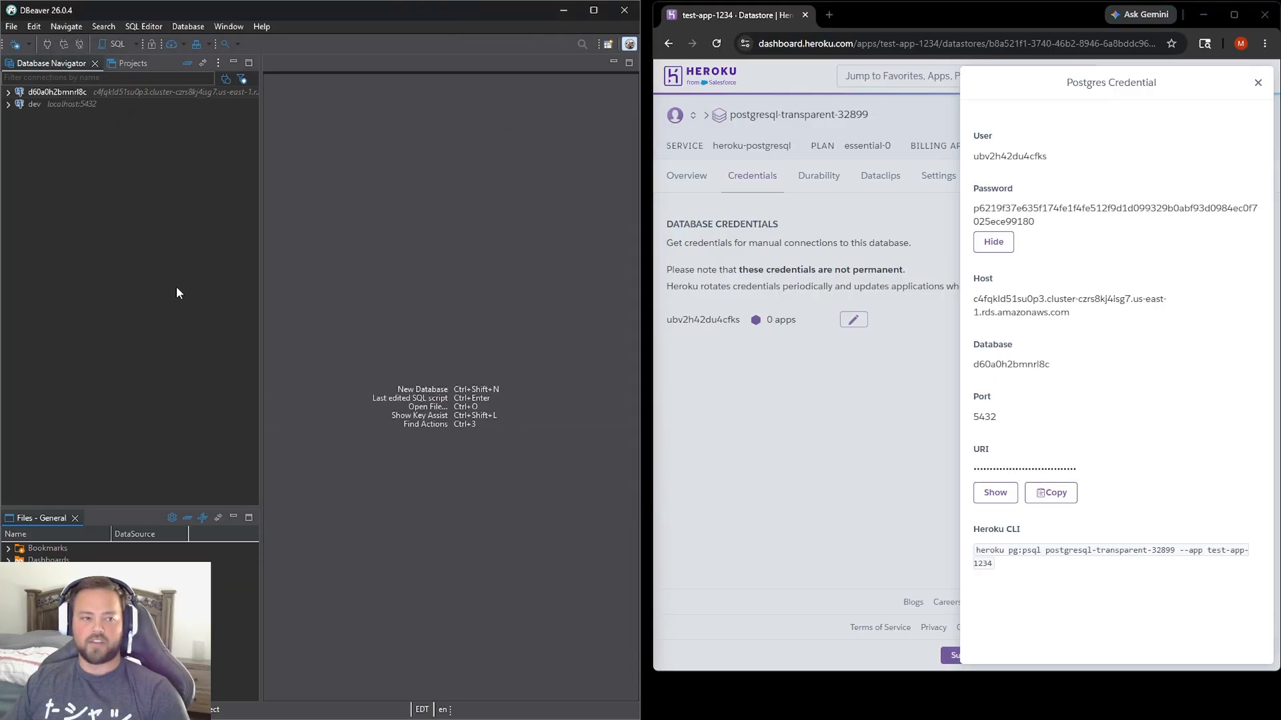
click(596, 11)
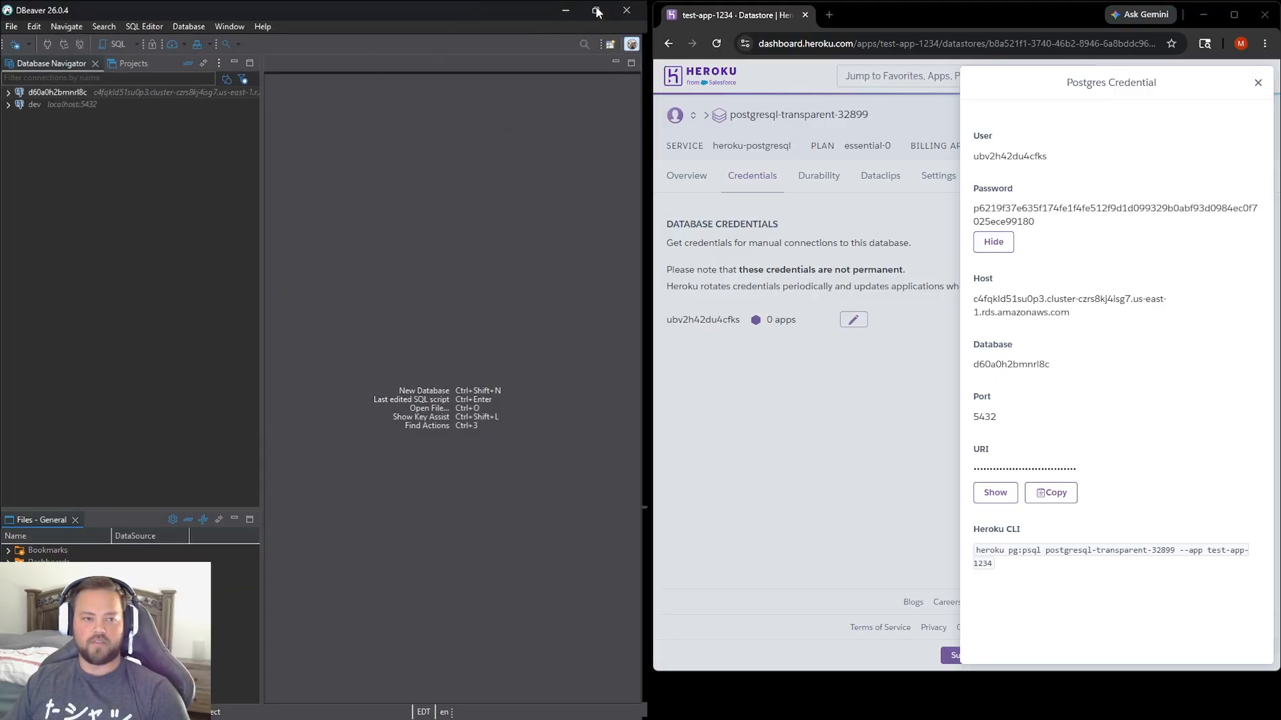
Expand the new Heroku database connection, open Script.sql, and widen the script editor.
click(8, 87)
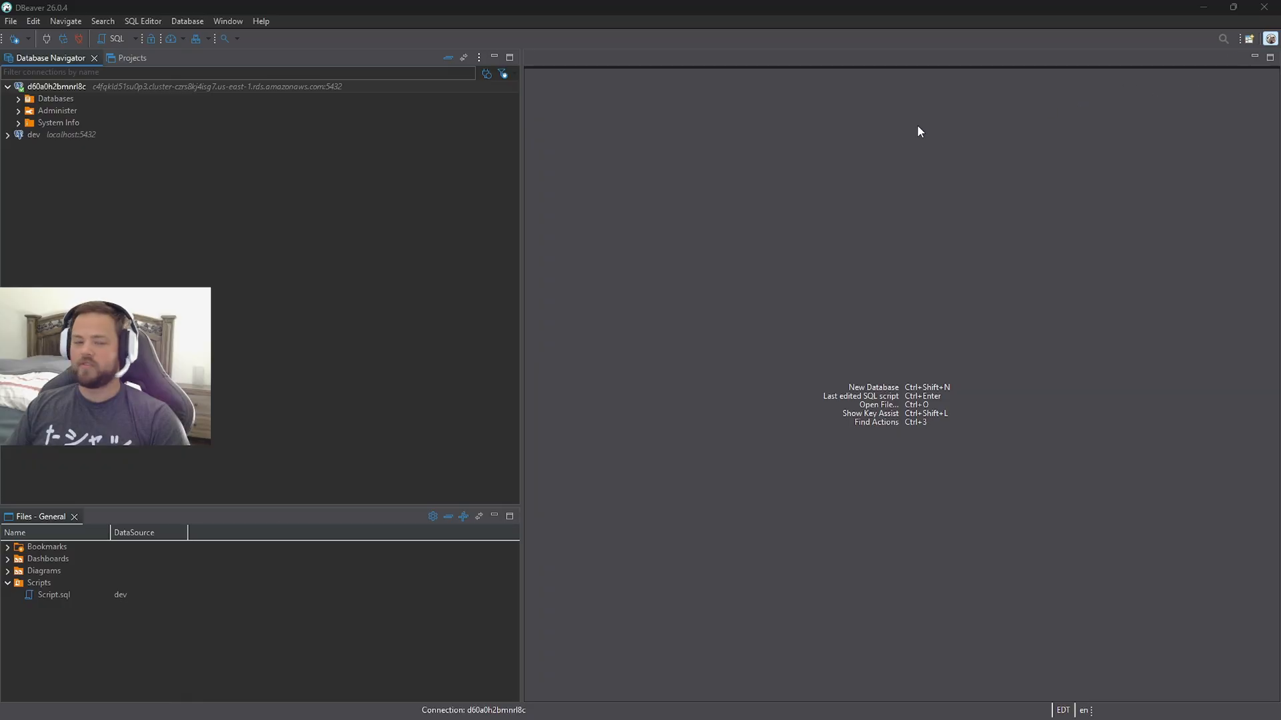
click(54, 598)
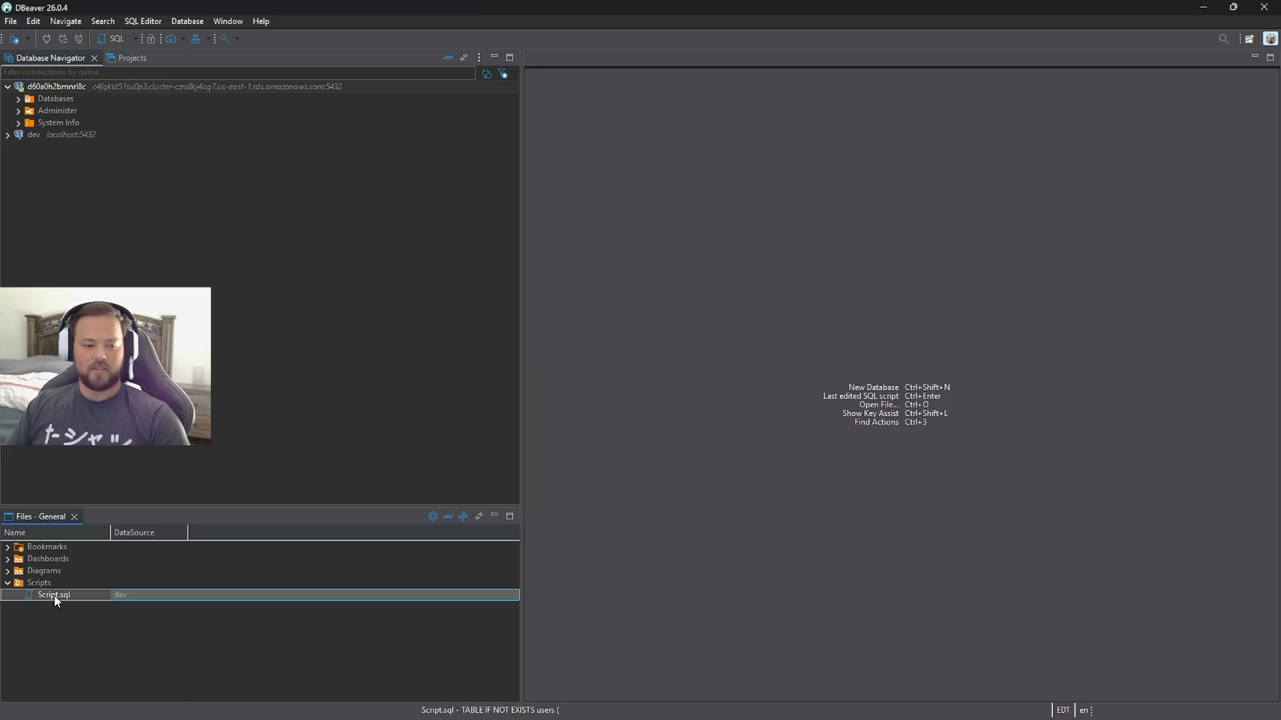
double_click(56, 599)
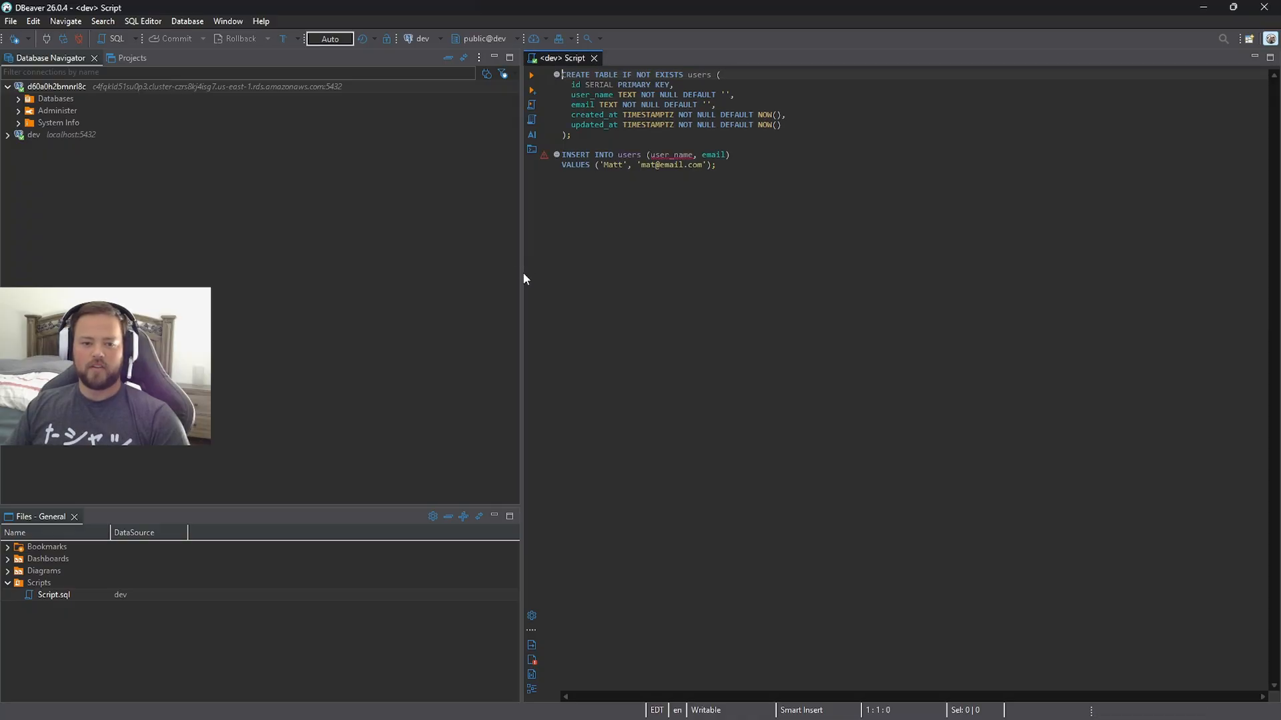
drag(518, 281, 277, 263)
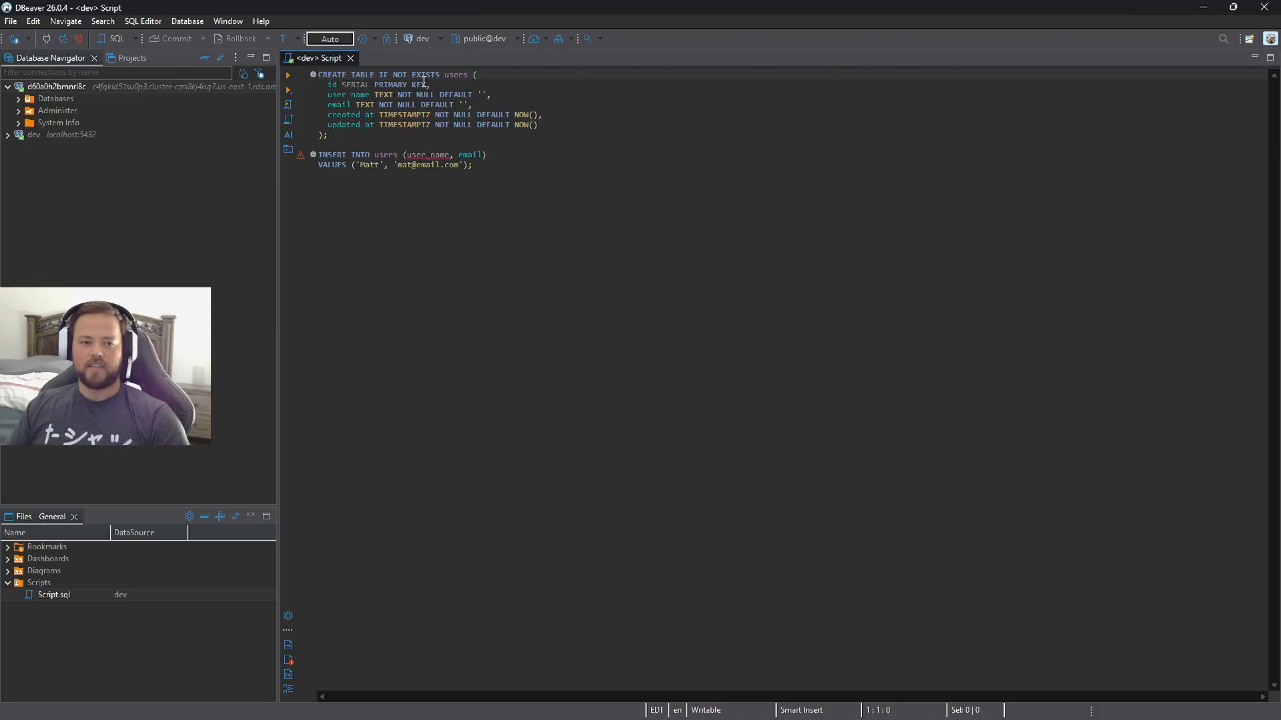
Examine the columns in the CREATE TABLE users statement and the columns and values in the INSERT statement.
double_click(350, 95)
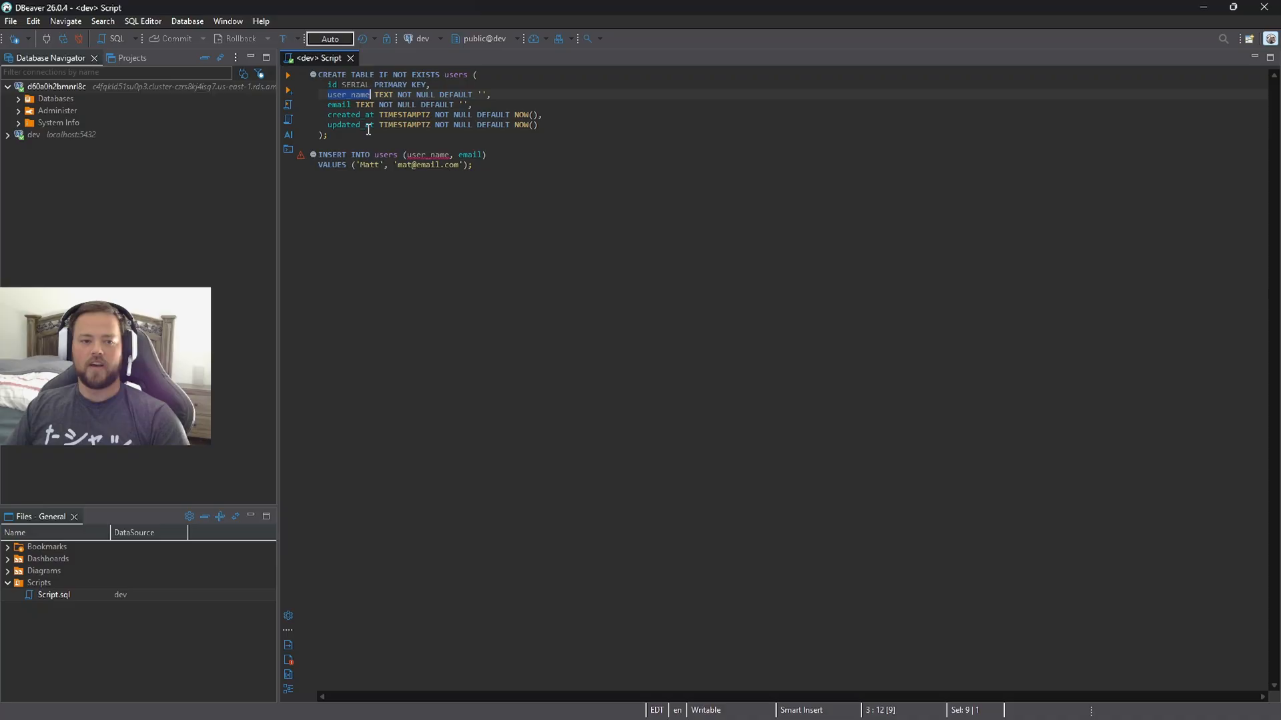
double_click(338, 104)
double_click(347, 115)
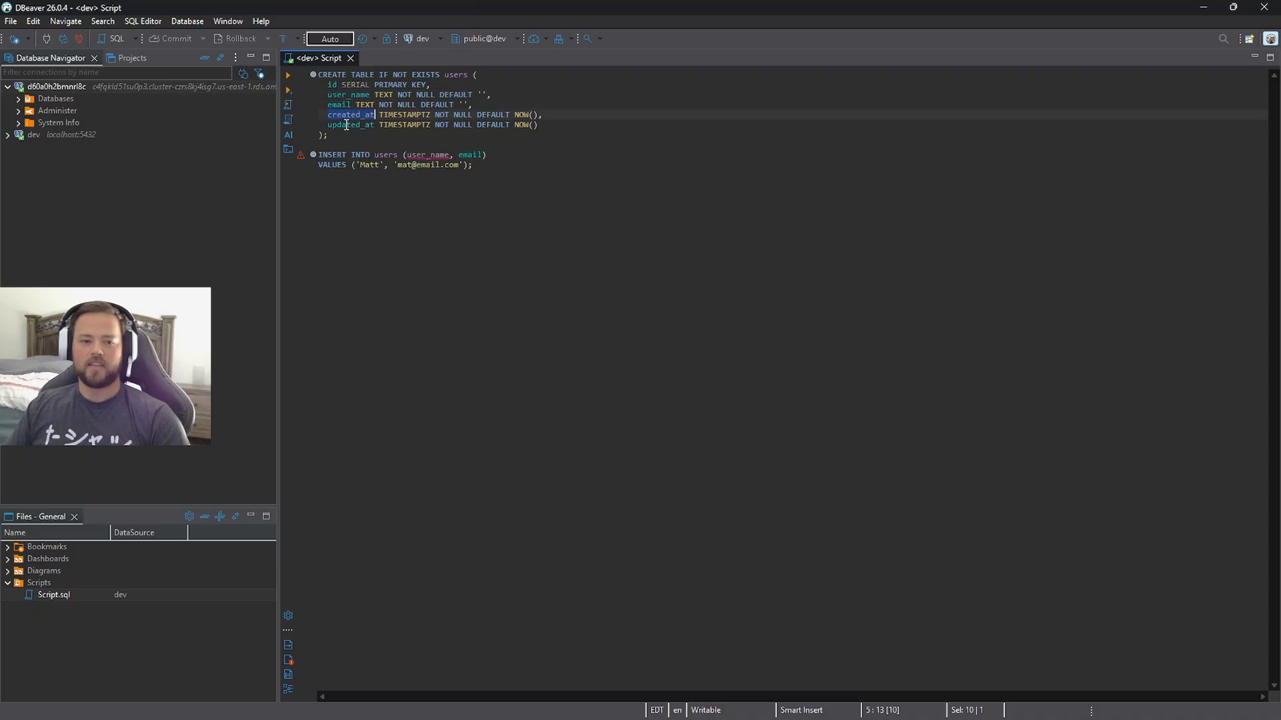
double_click(347, 125)
click(331, 136)
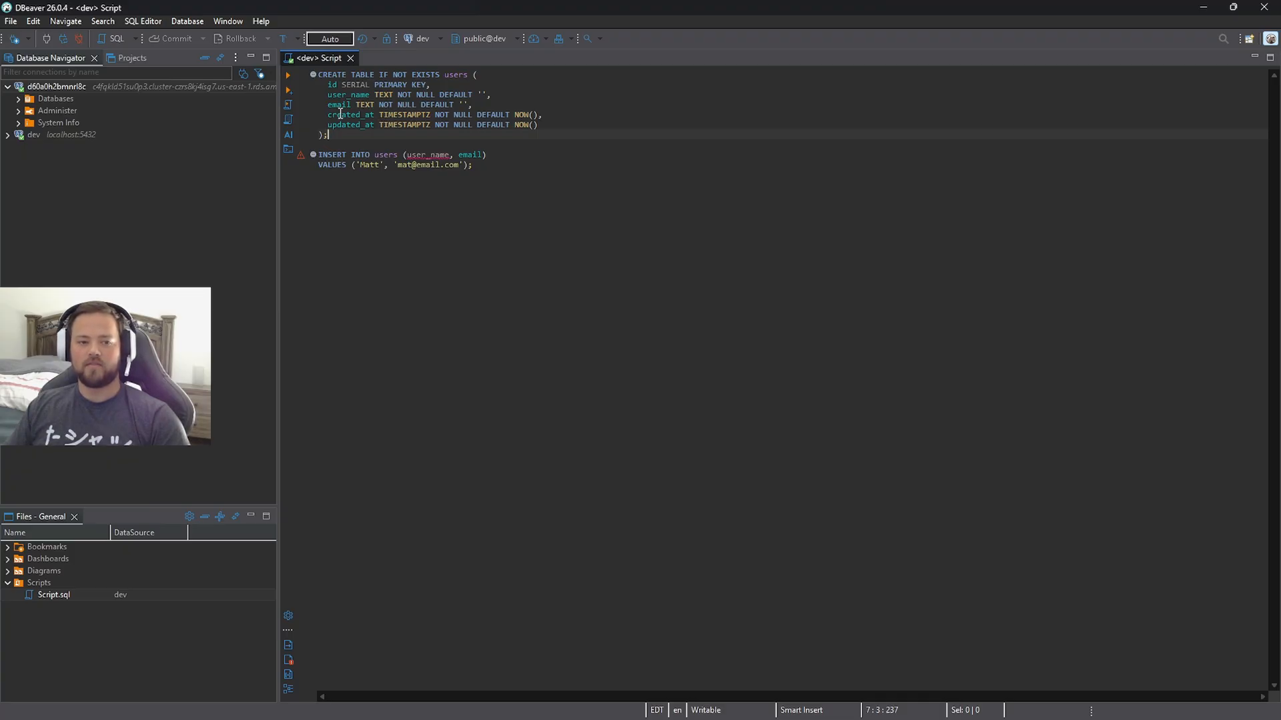
double_click(341, 114)
double_click(347, 125)
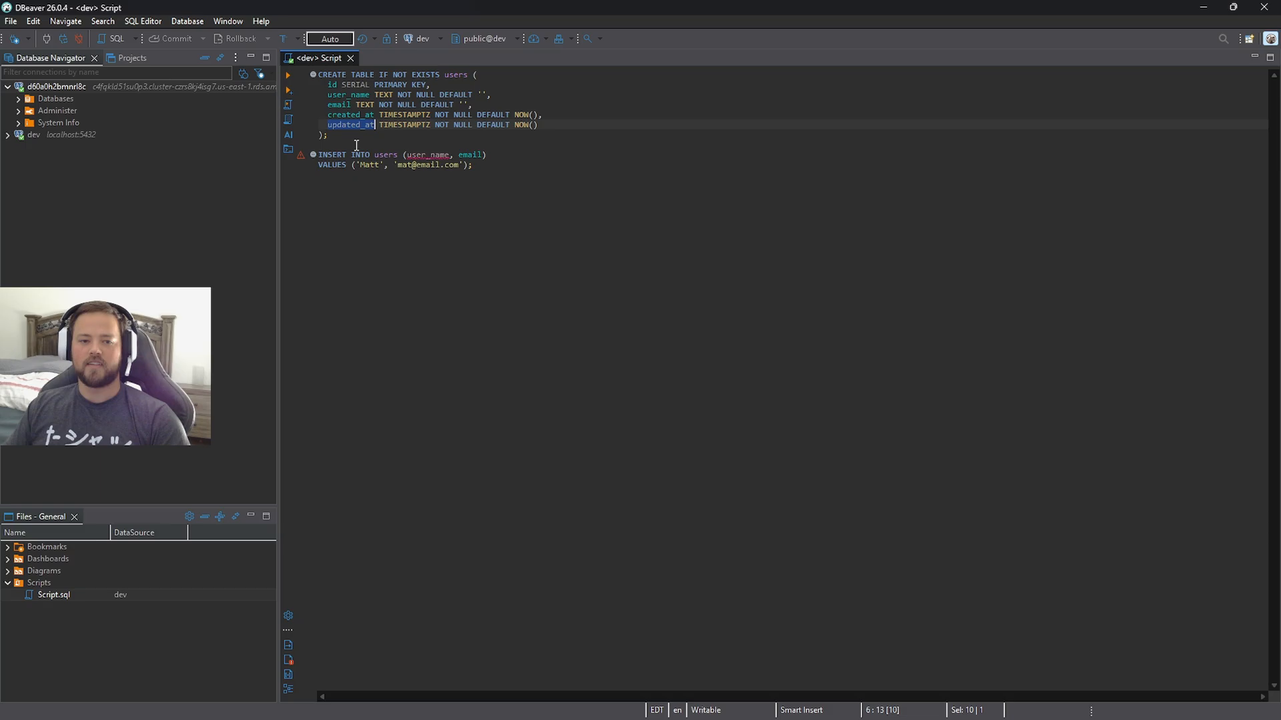
click(351, 138)
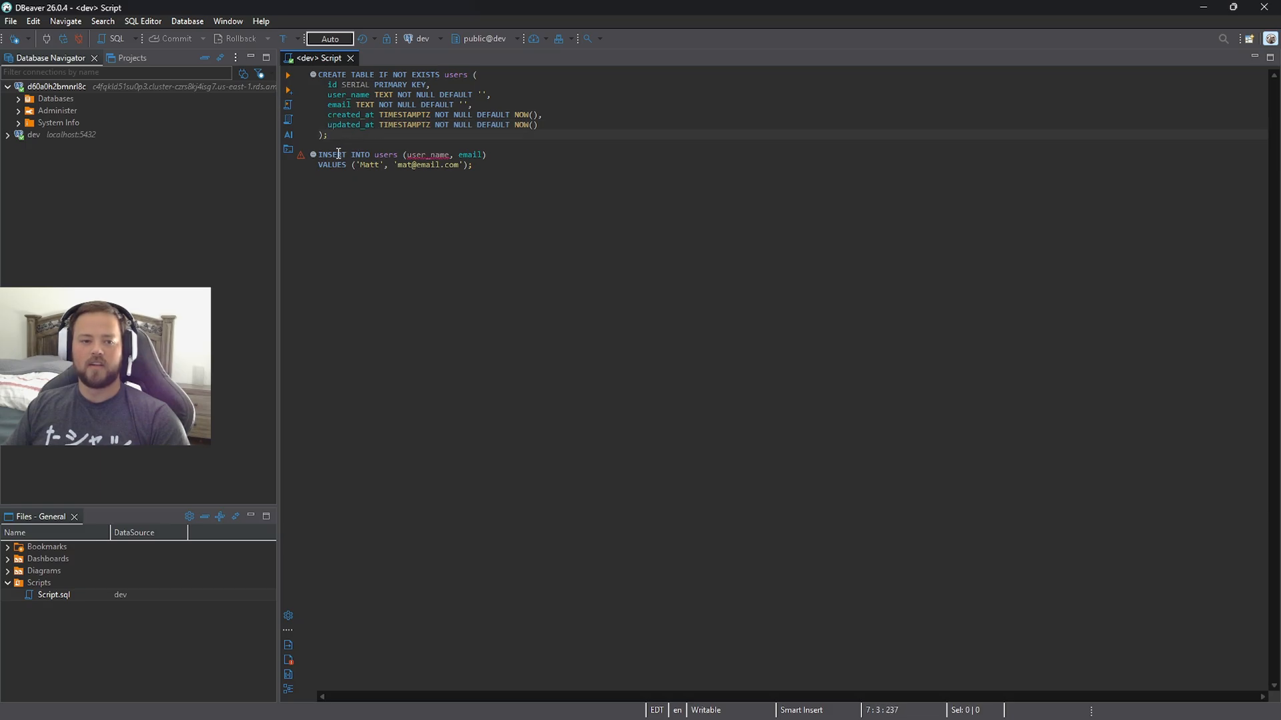
click(338, 154)
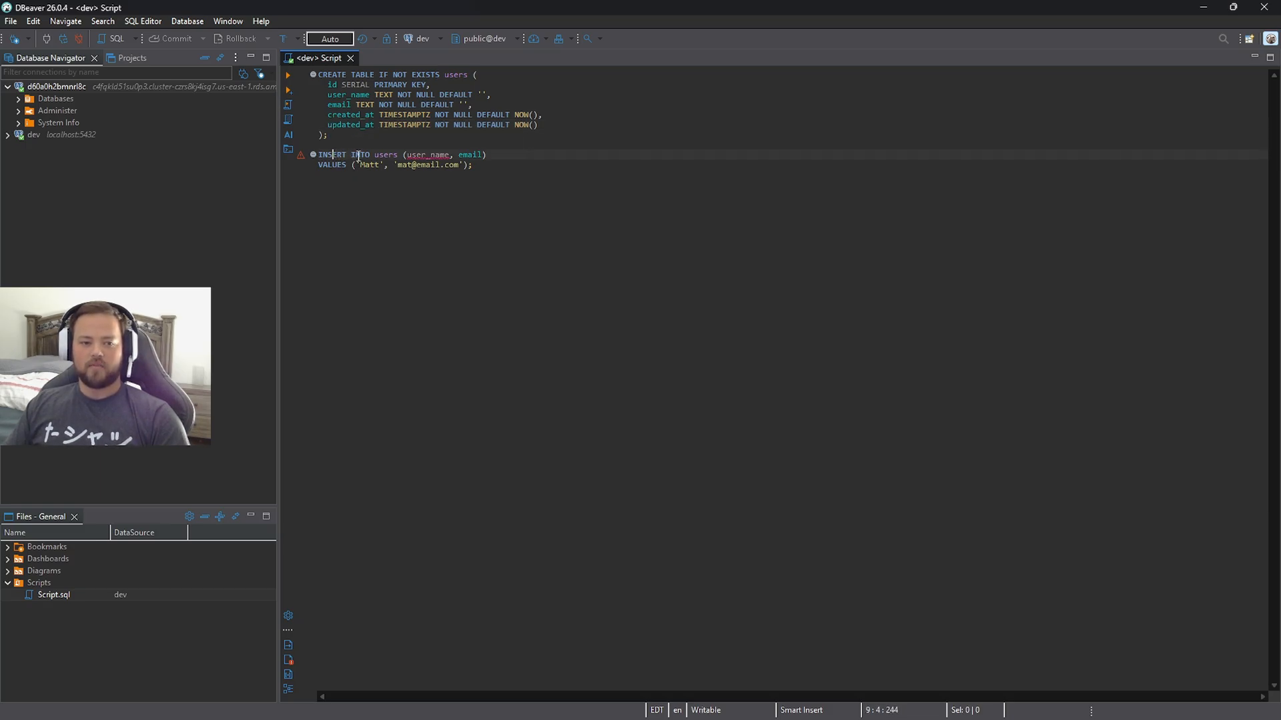
double_click(427, 155)
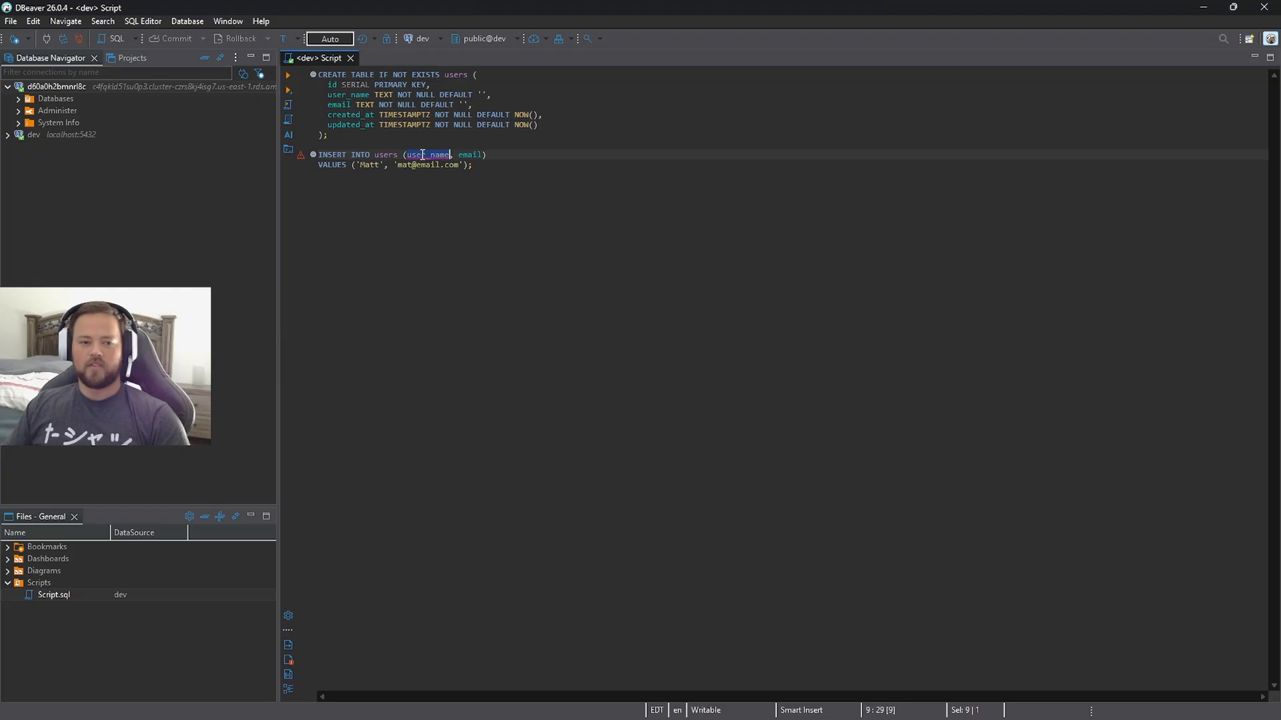
click(475, 165)
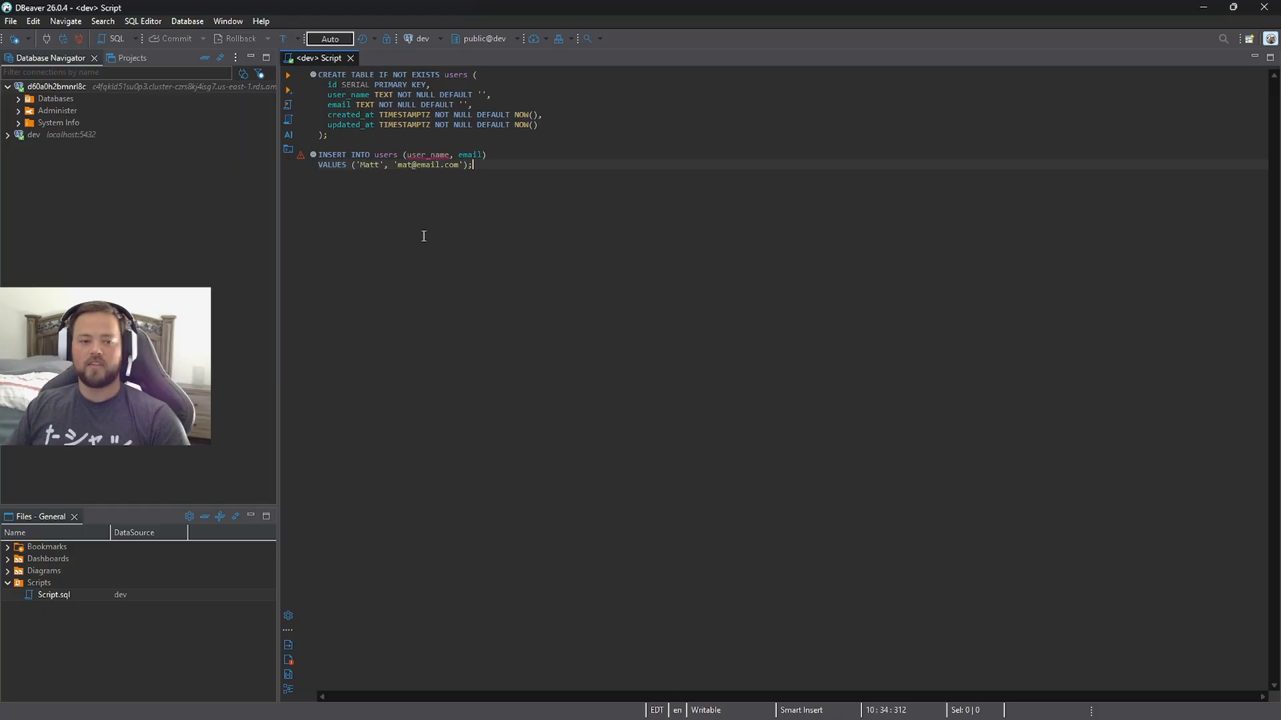
click(367, 165)
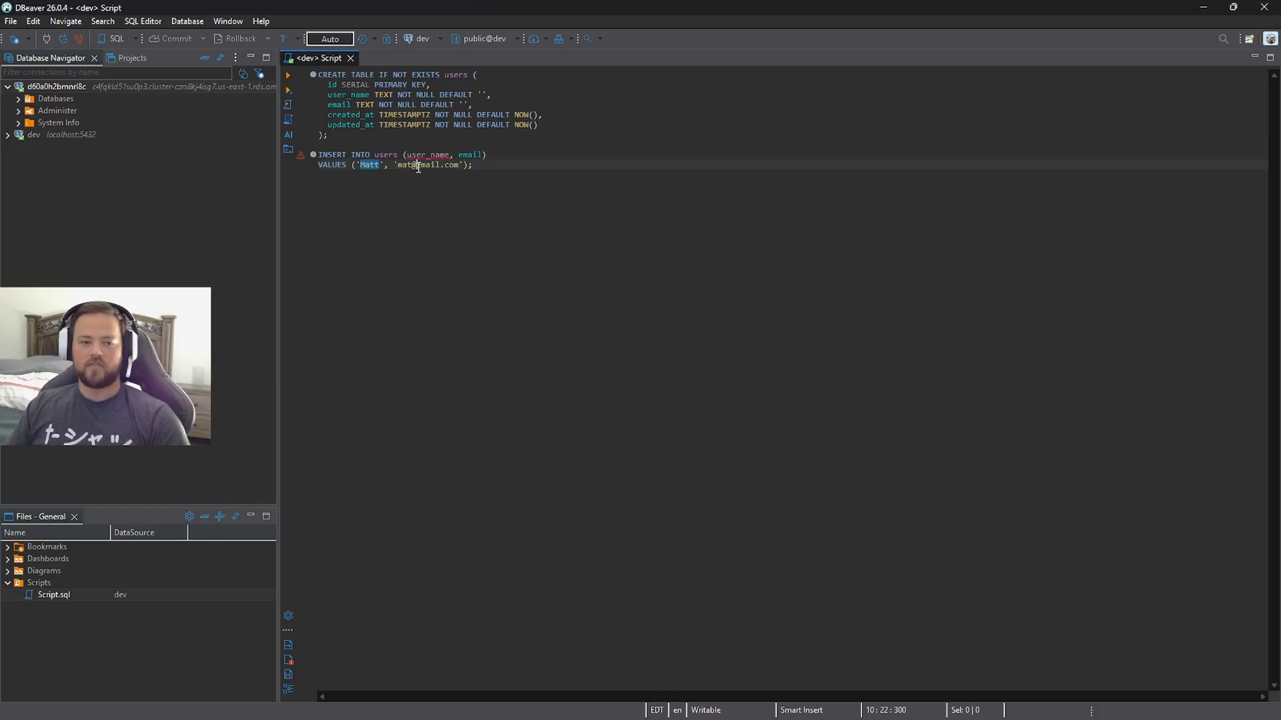
click(414, 165)
click(476, 165)
Run the CREATE TABLE users statement against the dev connection.
drag(328, 135, 288, 79)
click(288, 75)
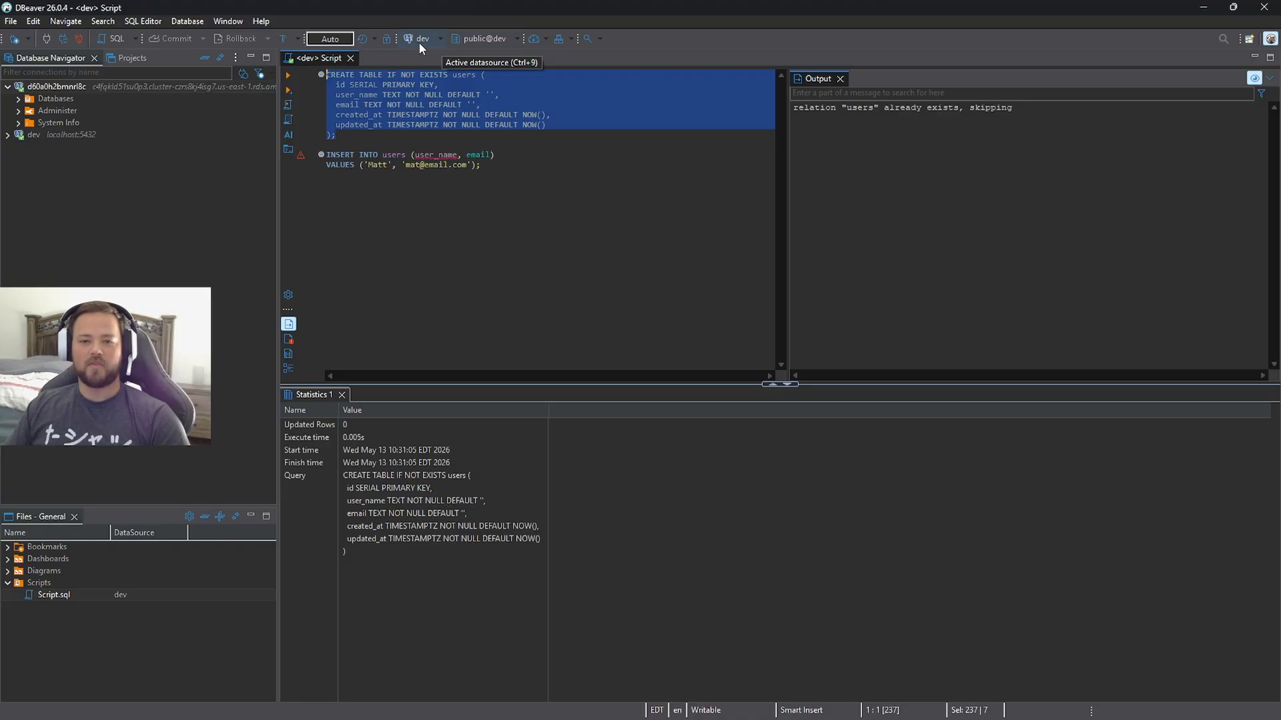
Switch the script's active datasource from dev to the Heroku Postgres connection.
click(442, 40)
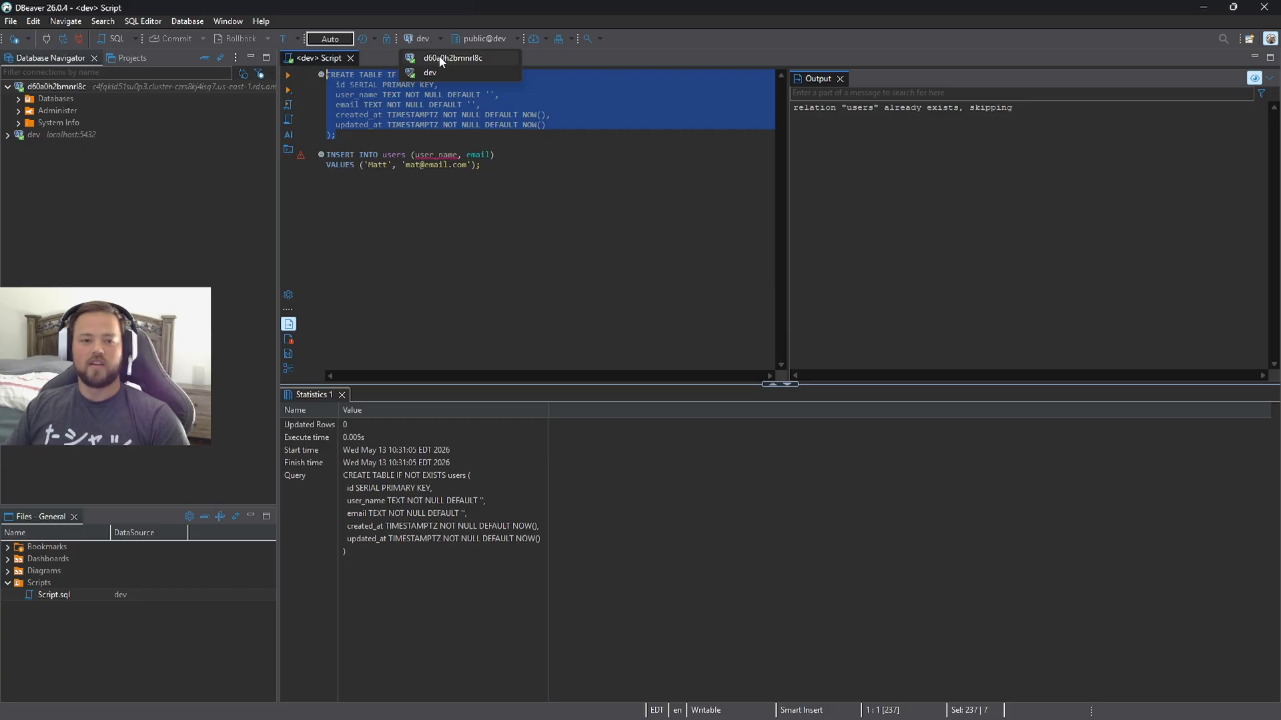
click(440, 58)
click(353, 141)
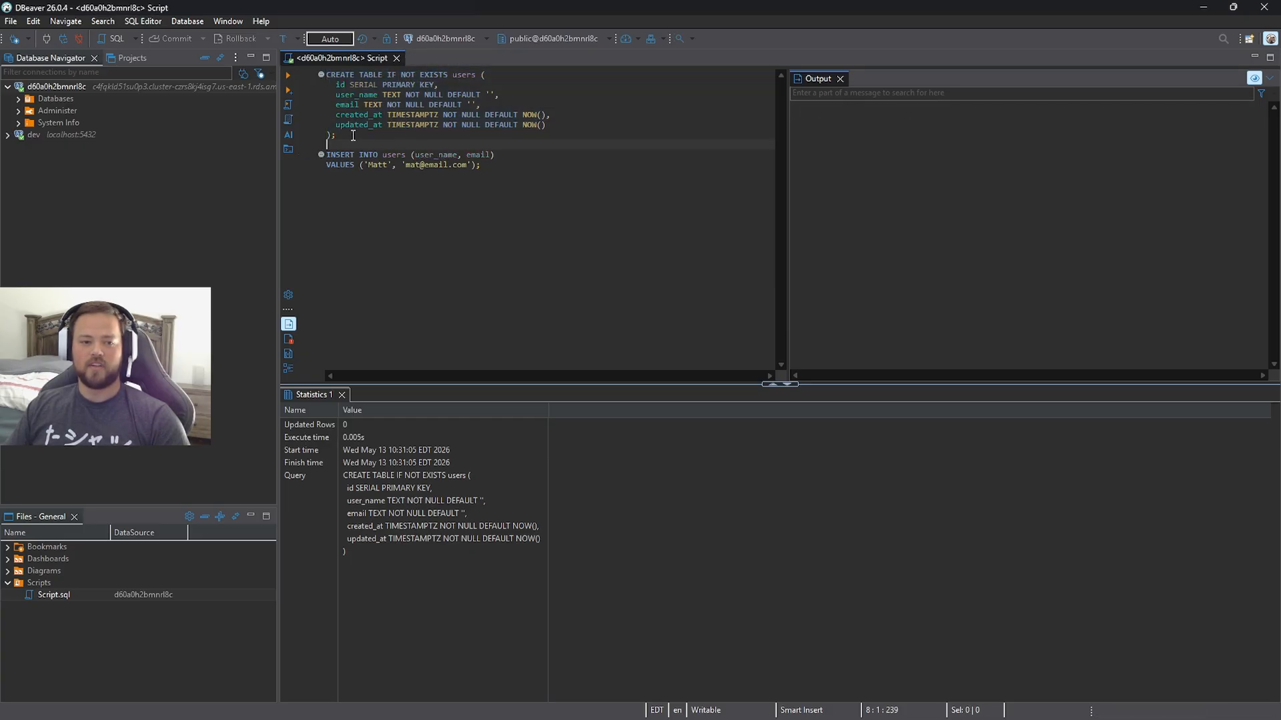
Run the CREATE TABLE users statement and the INSERT INTO users statement separately on the Heroku database.
drag(336, 136, 322, 74)
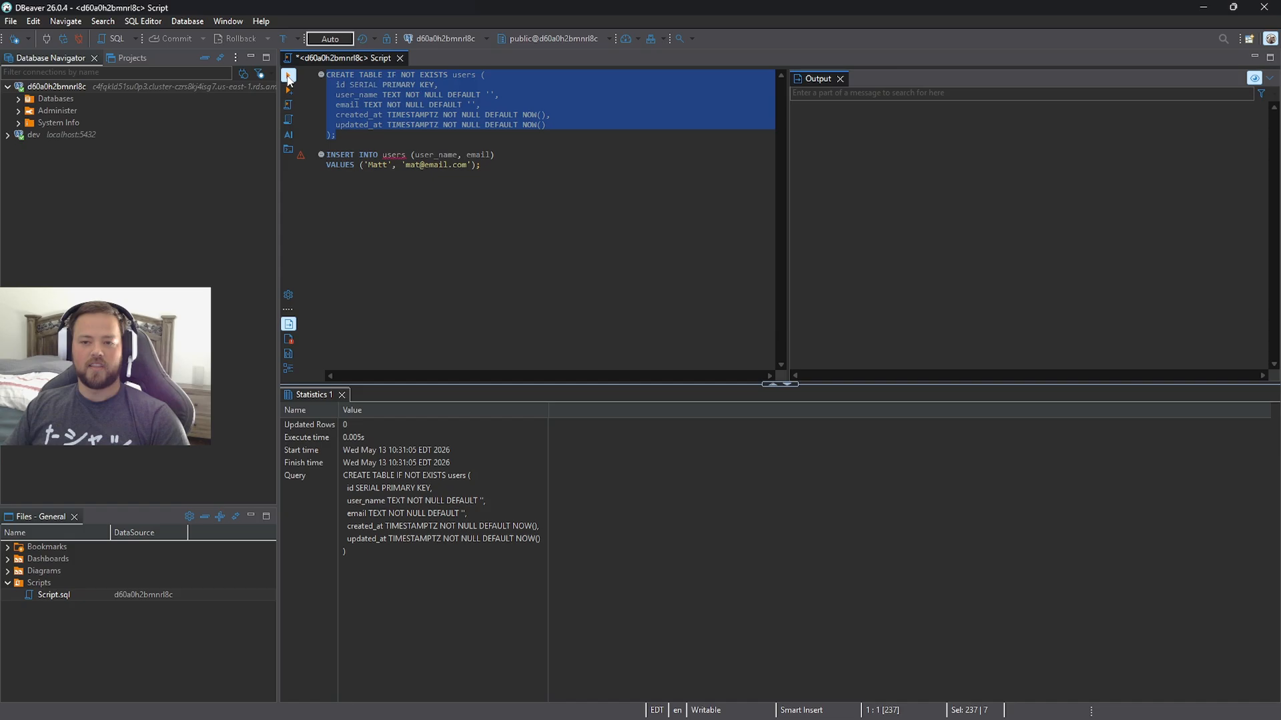
click(289, 78)
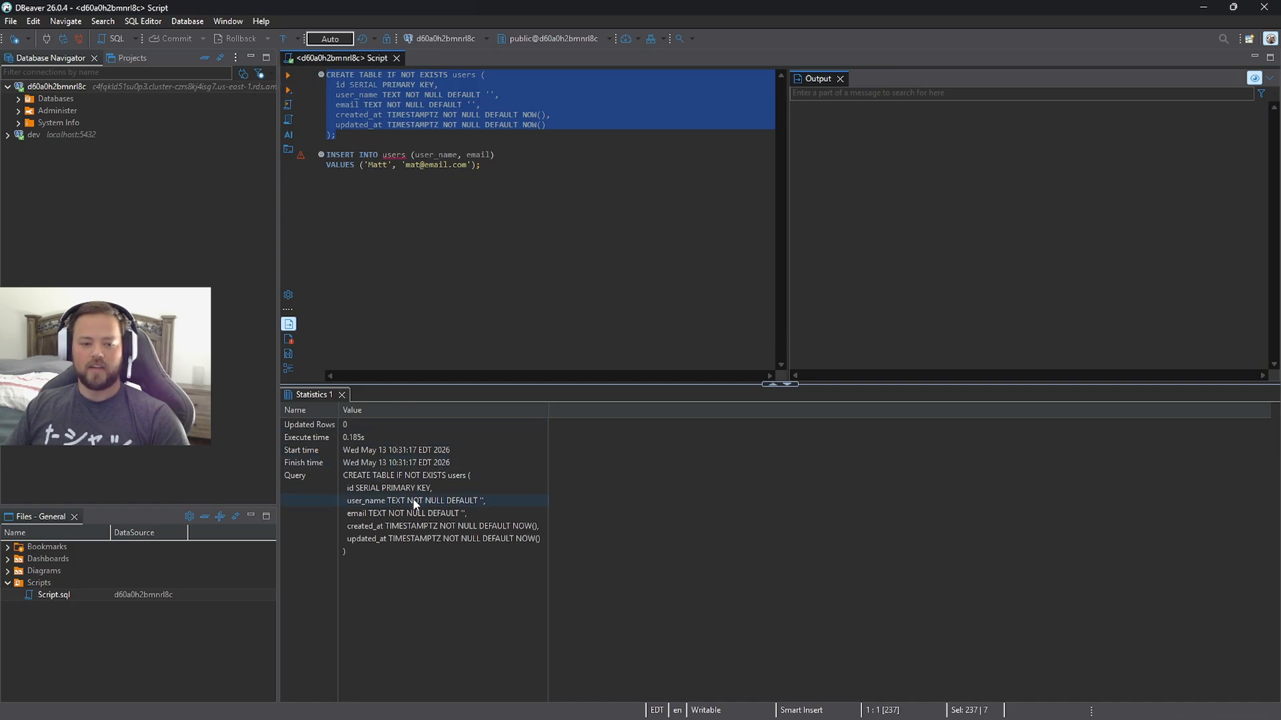
drag(483, 167, 308, 150)
click(291, 87)
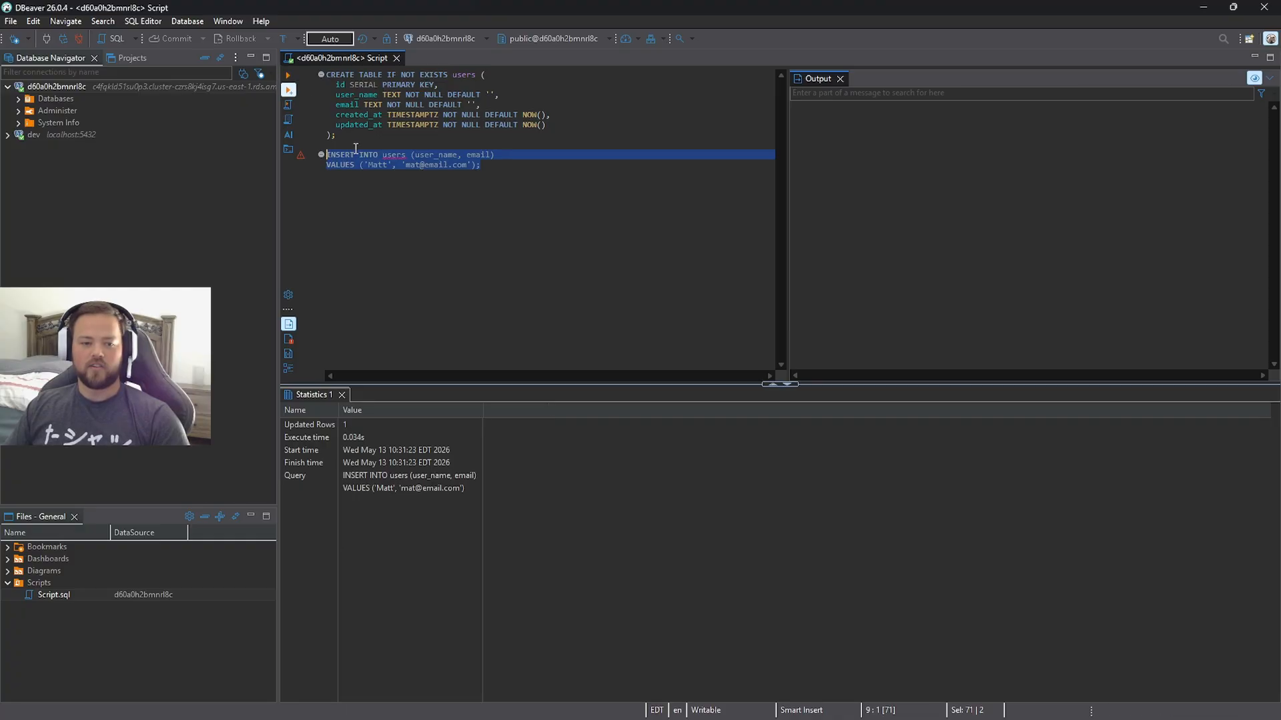
Add the query "SELECT * FROM users;" below the INSERT statement and run it.
click(502, 166)
key(Return)
key(Return)
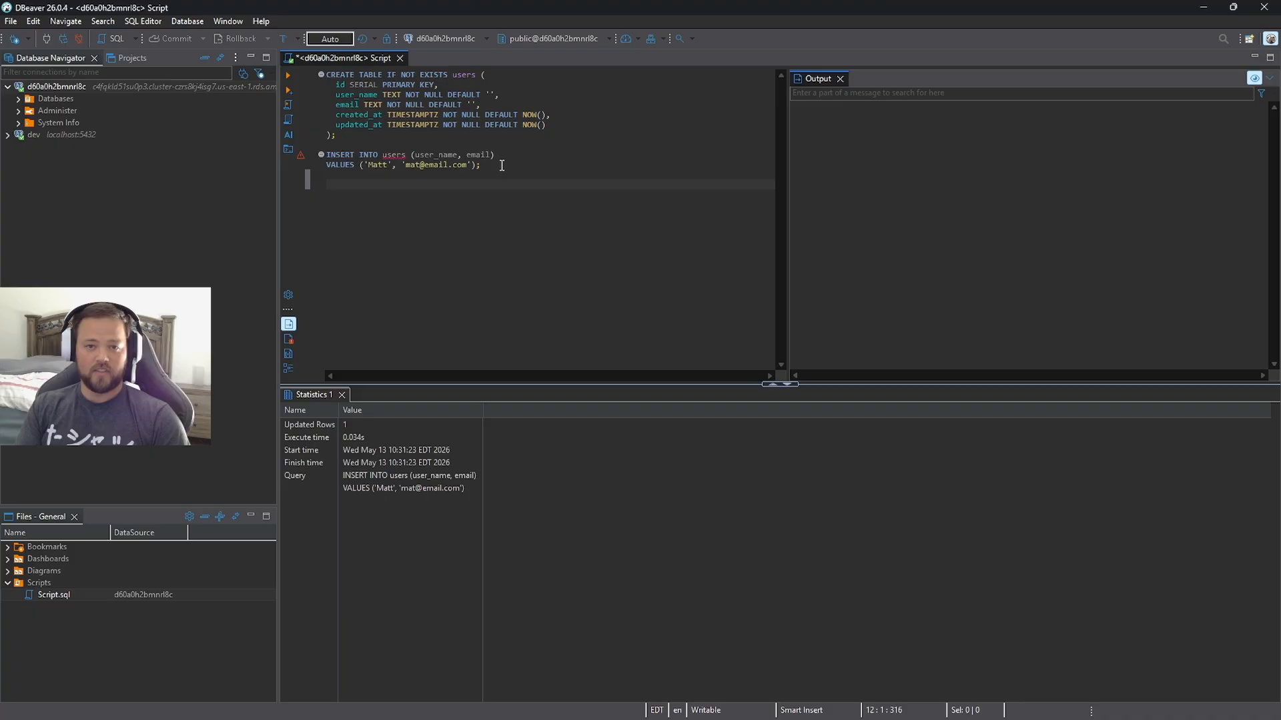
text(select * f)
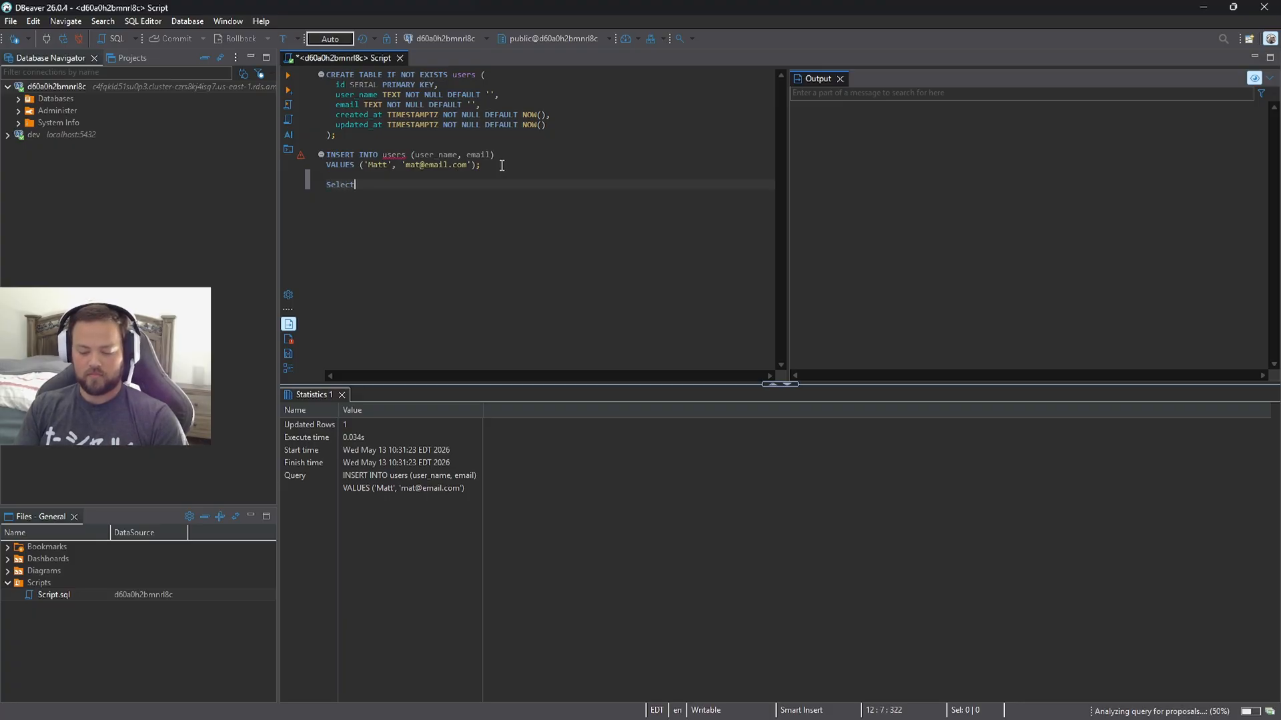
text(rom users;)
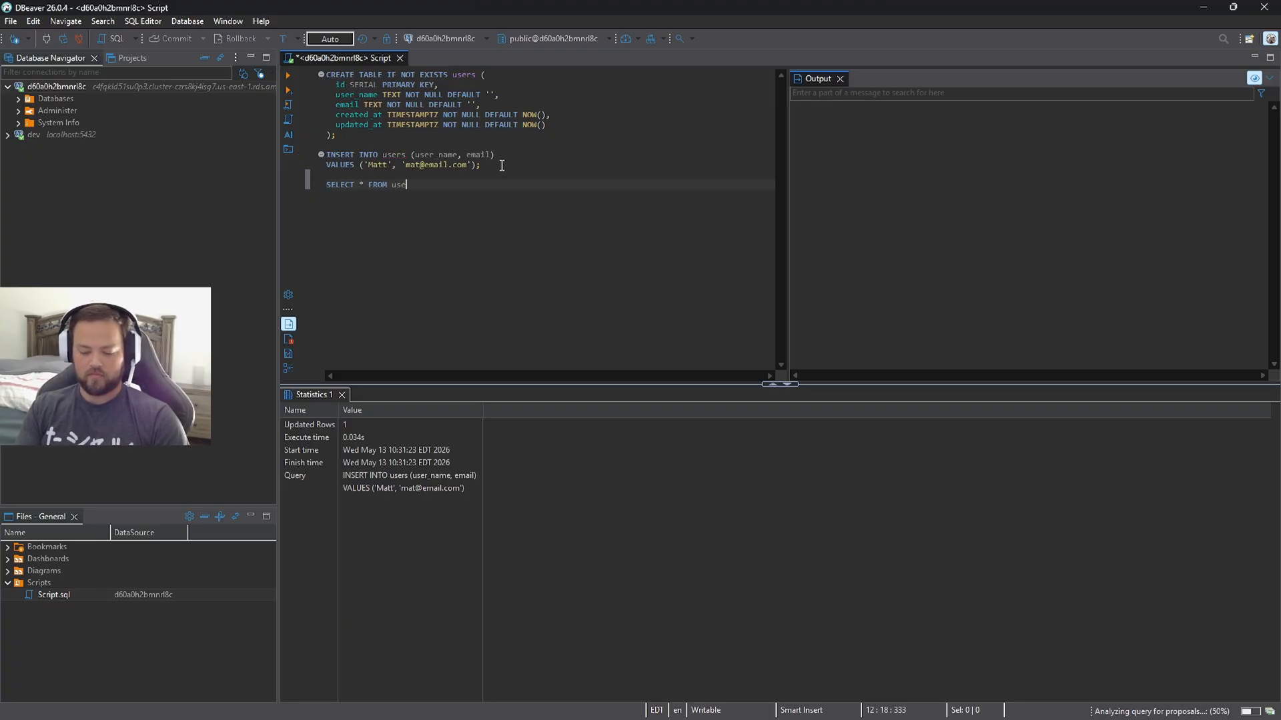
key(Return)
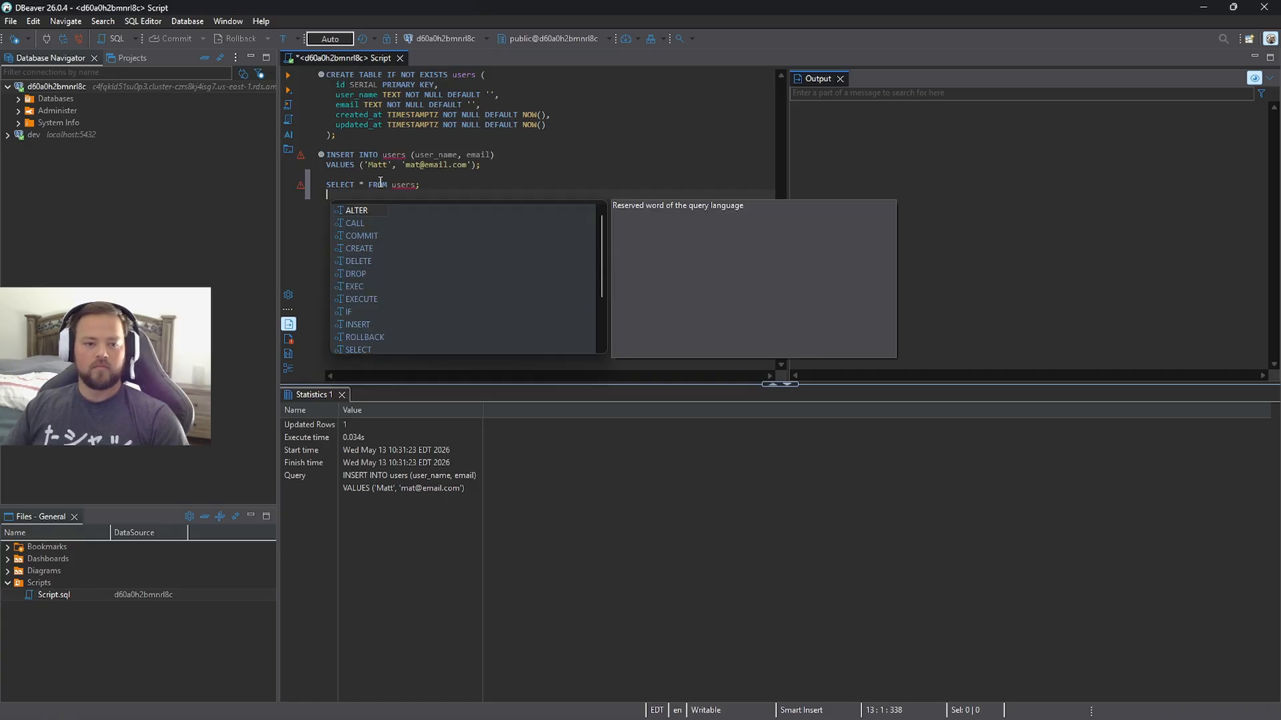
key(Escape)
key(shift+Up)
click(288, 75)
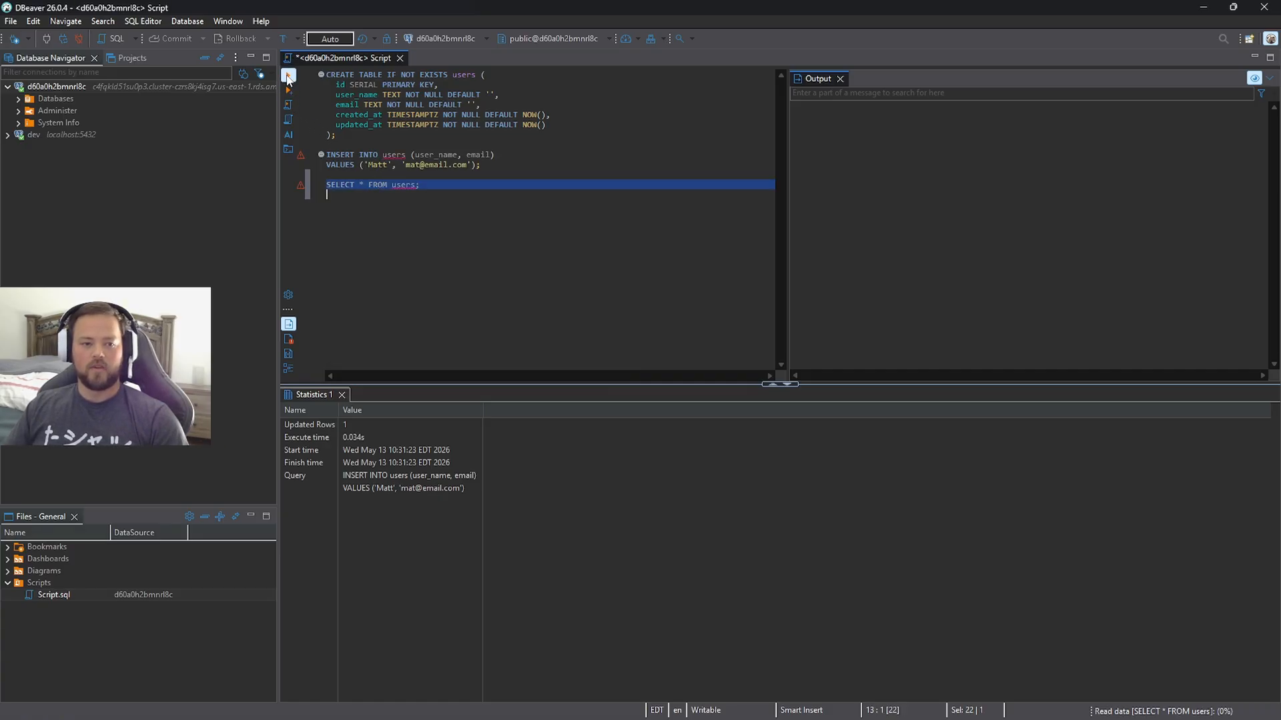